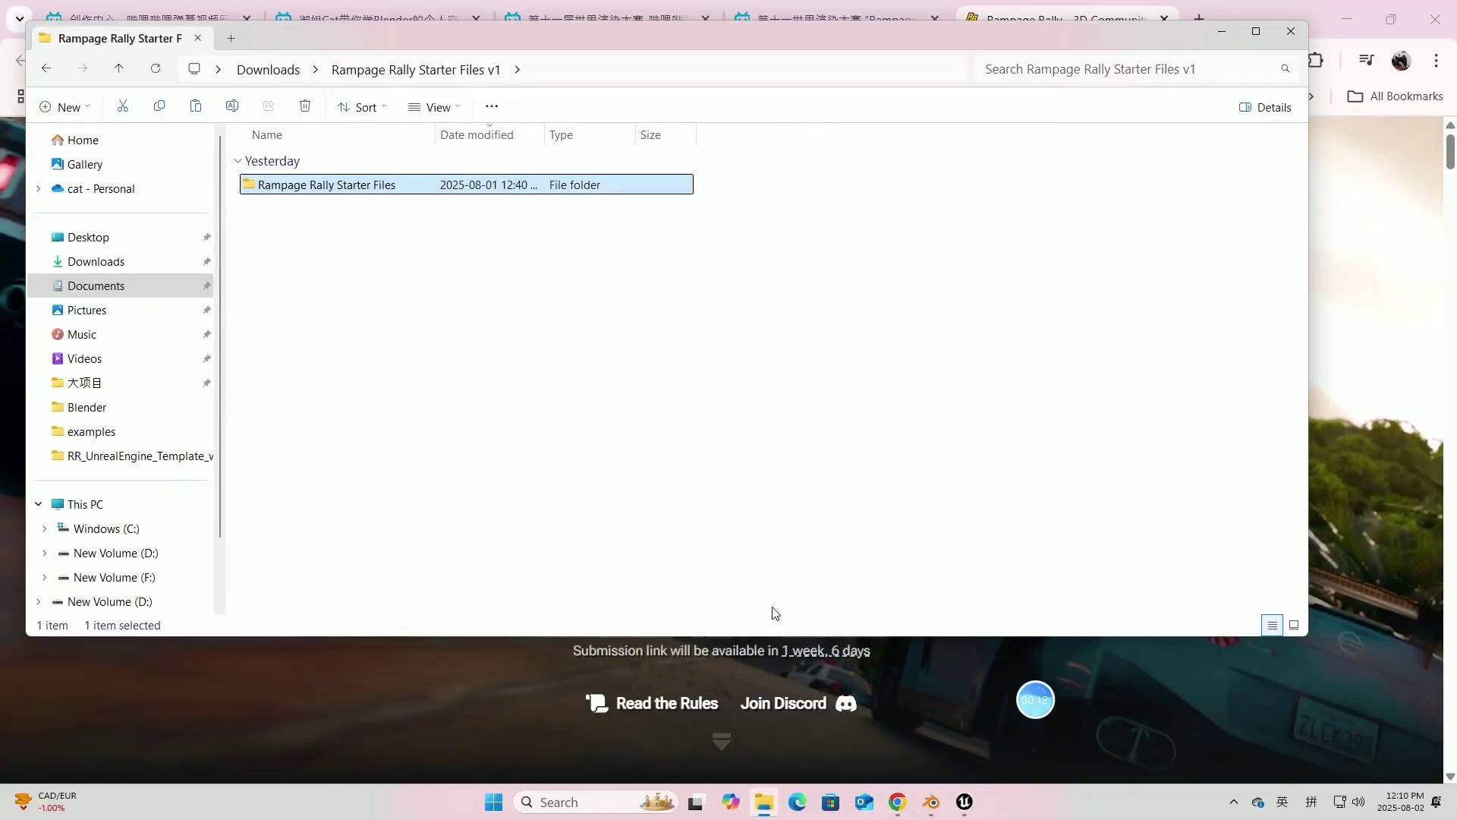
# Step: Switch to the browser and open the collections list (合集) of the Bilibili channel, after viewing the creator center's uploads
pyautogui.hotkey('alt', 'Tab')
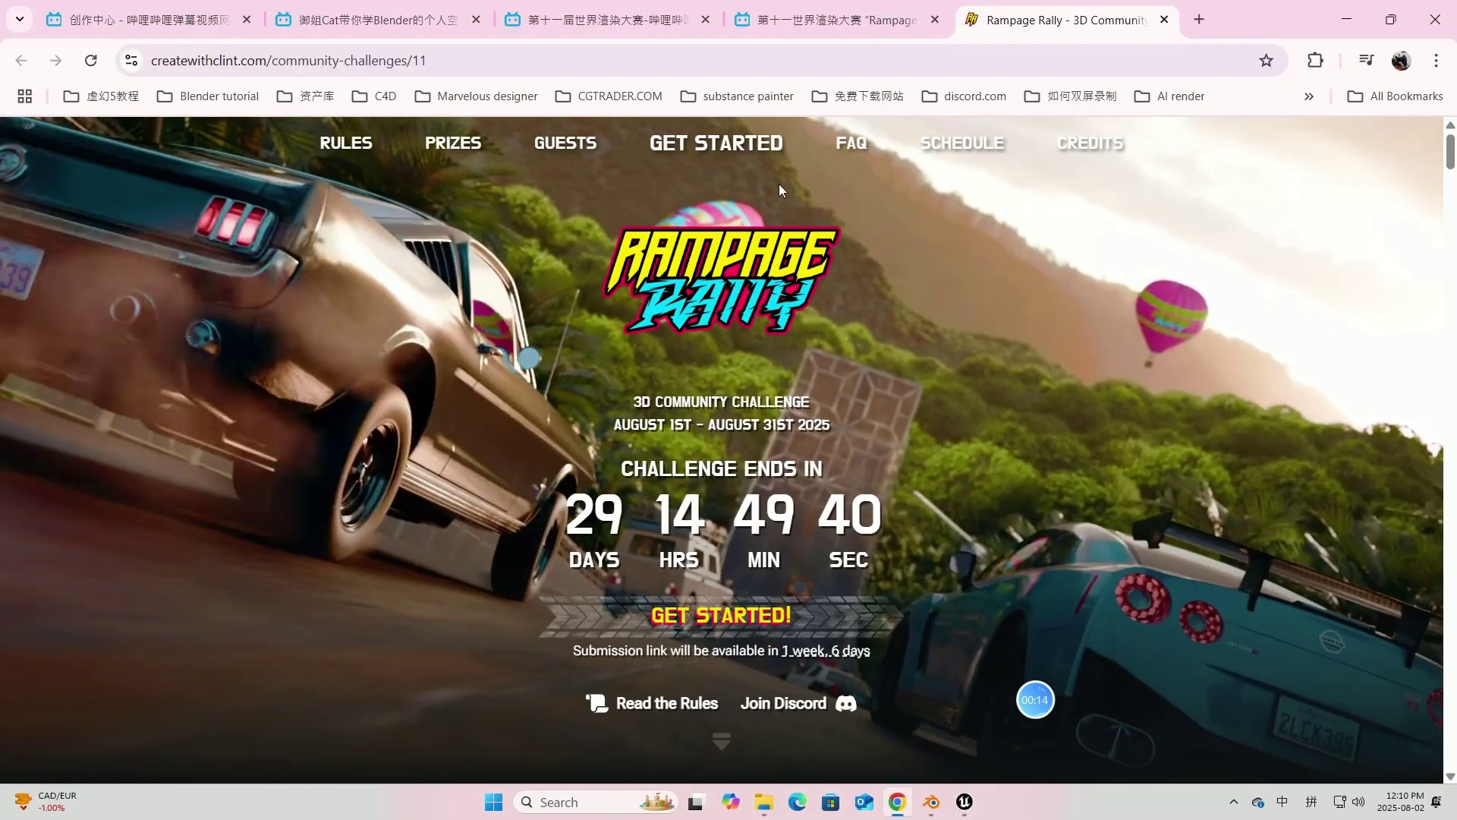
pyautogui.click(206, 21)
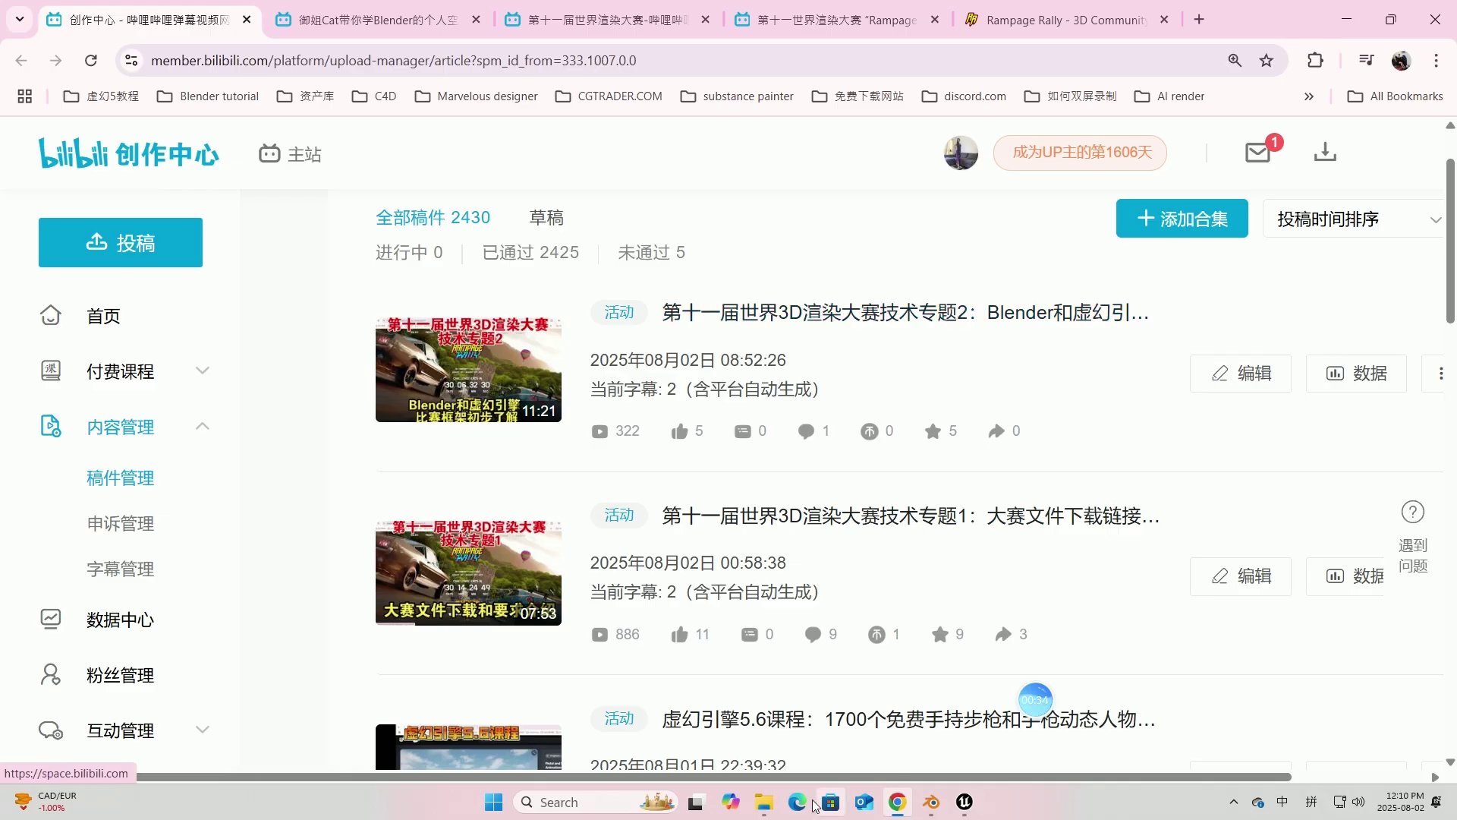
pyautogui.click(422, 23)
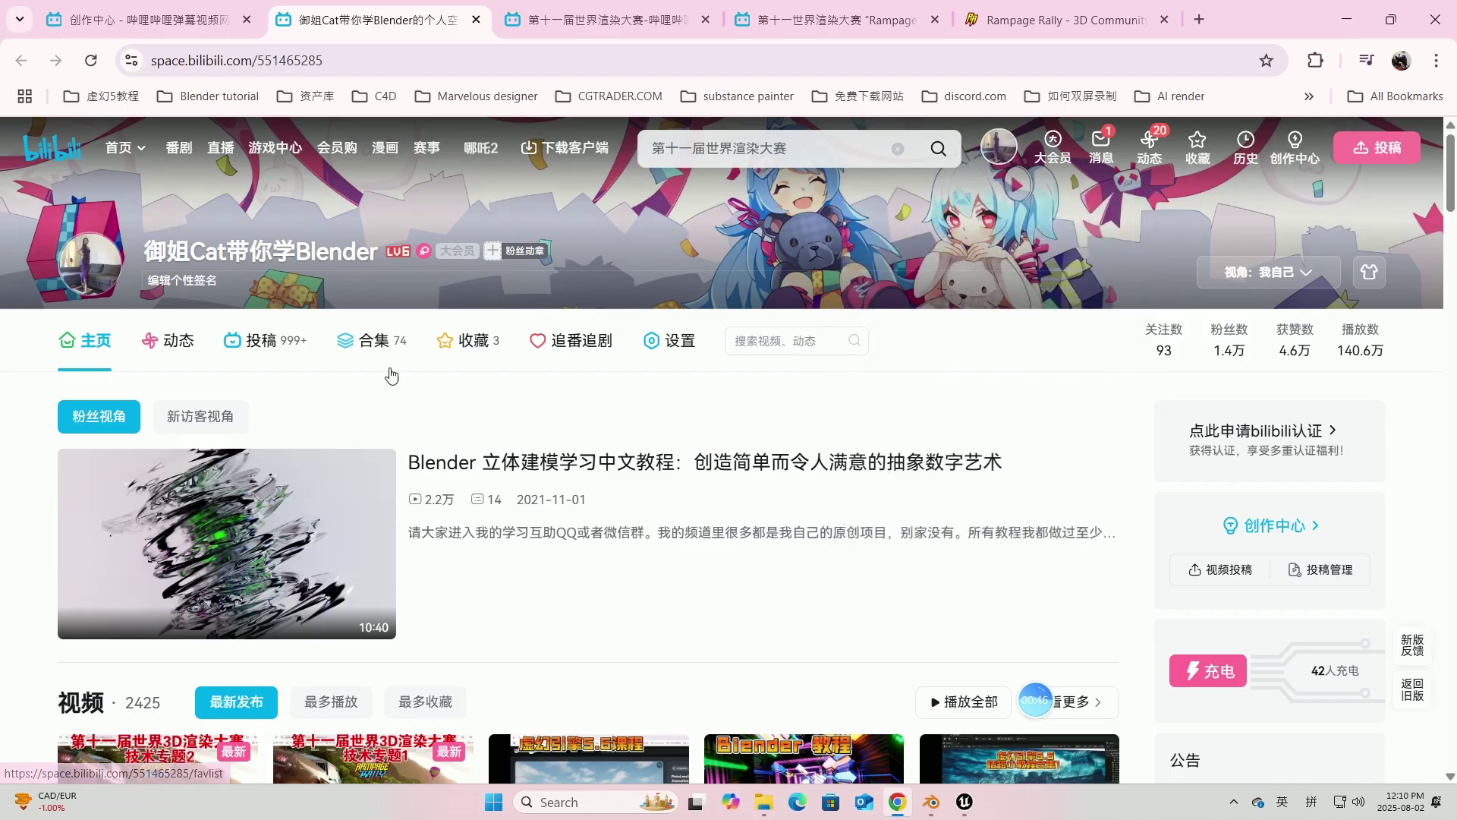
pyautogui.click(381, 346)
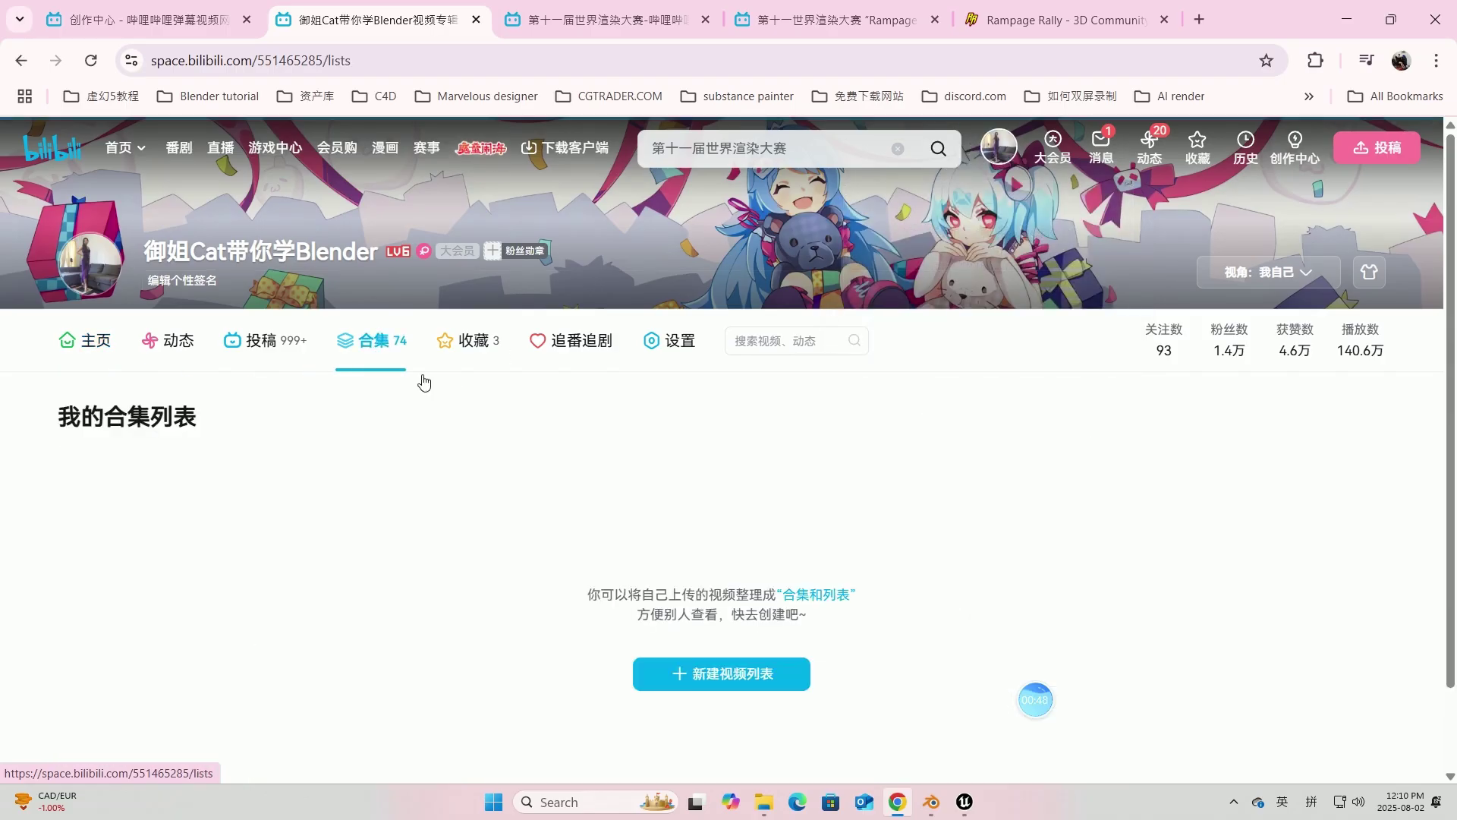
pyautogui.click(1370, 417)
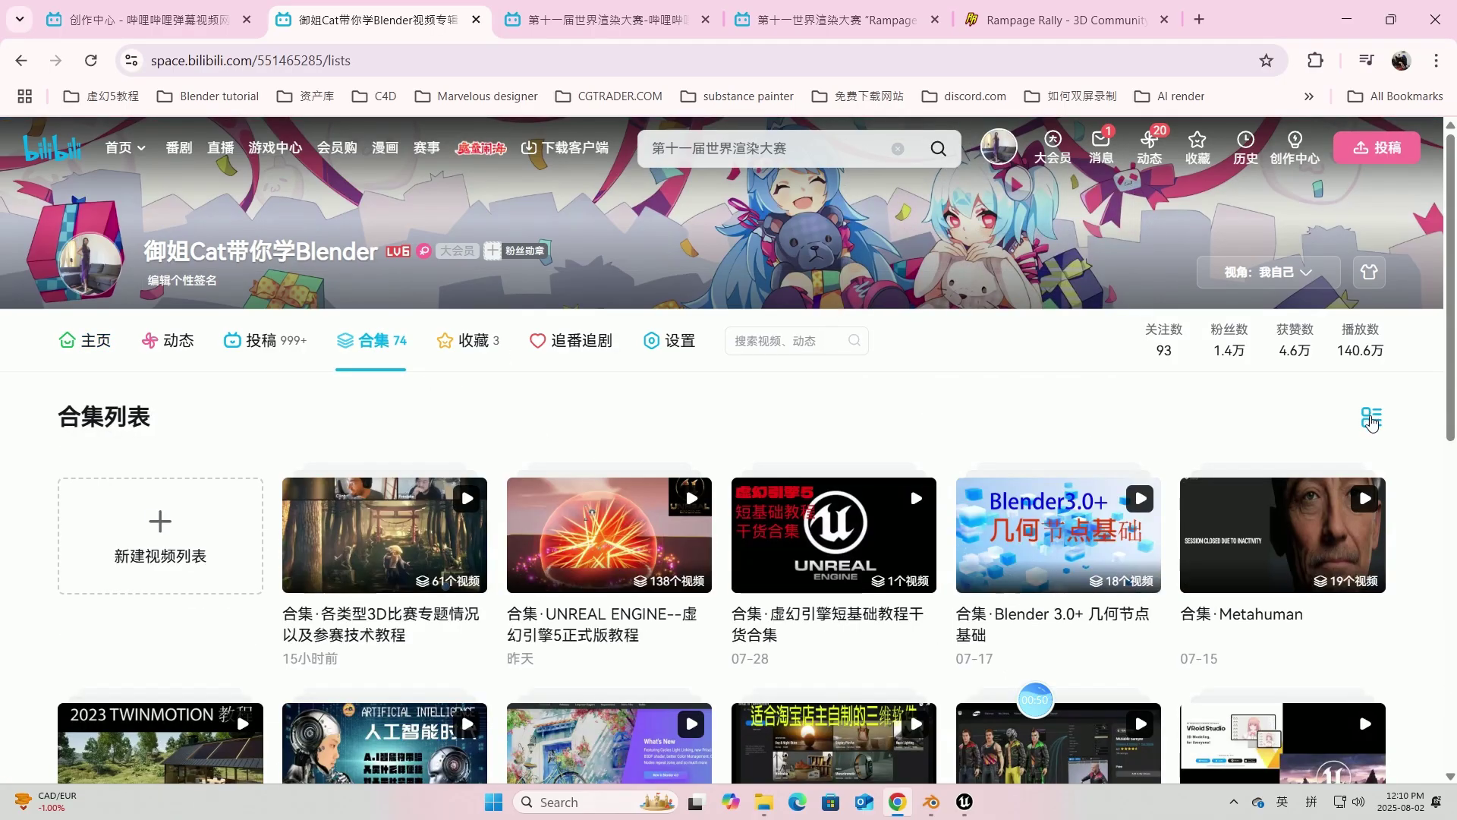
# Step: Look through the tutorial collections on page 2 of the channel's collection list
pyautogui.scroll(-10, 958, 605)
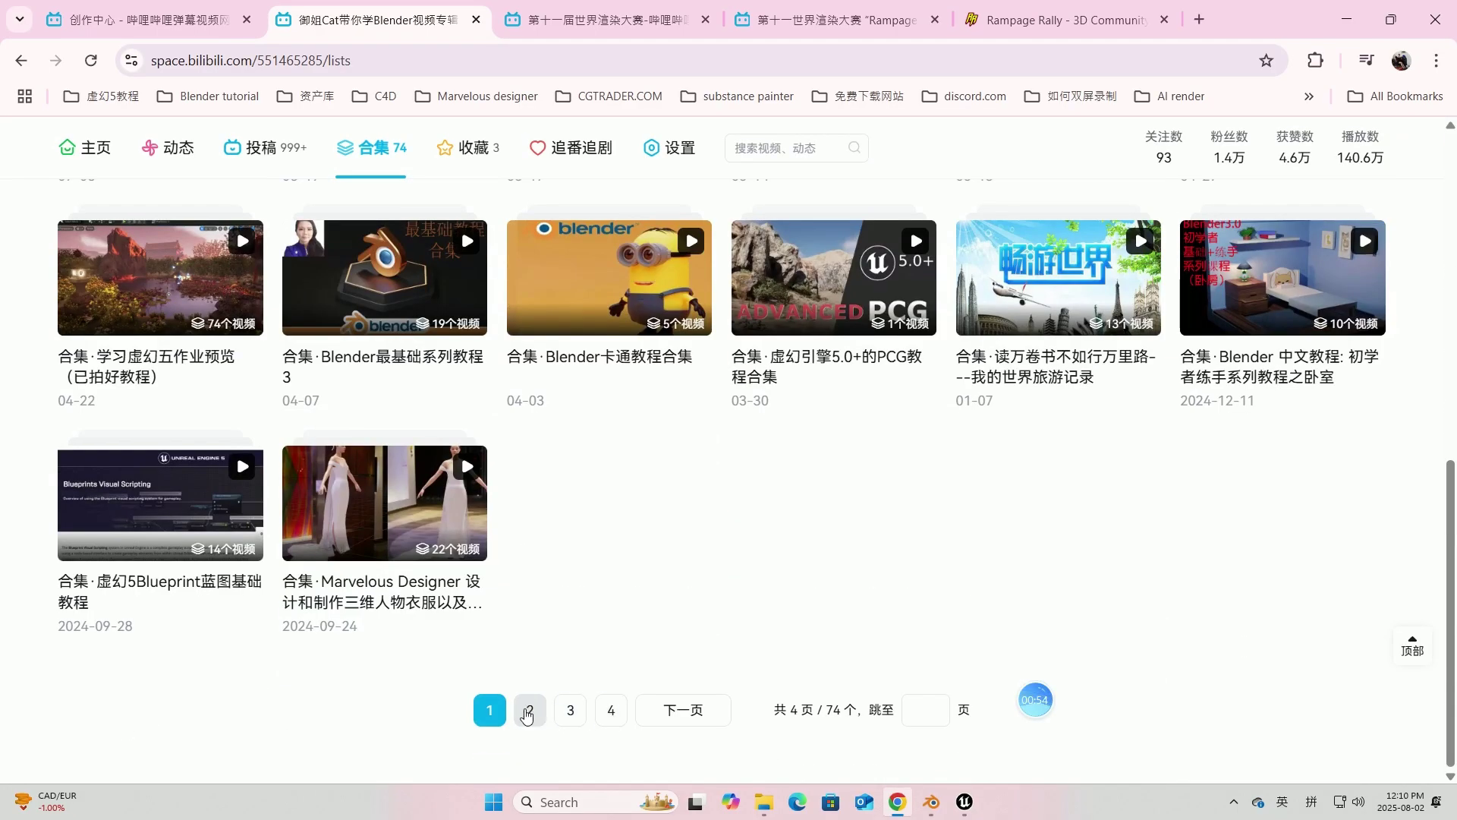
pyautogui.click(530, 709)
pyautogui.scroll(-10, 520, 426)
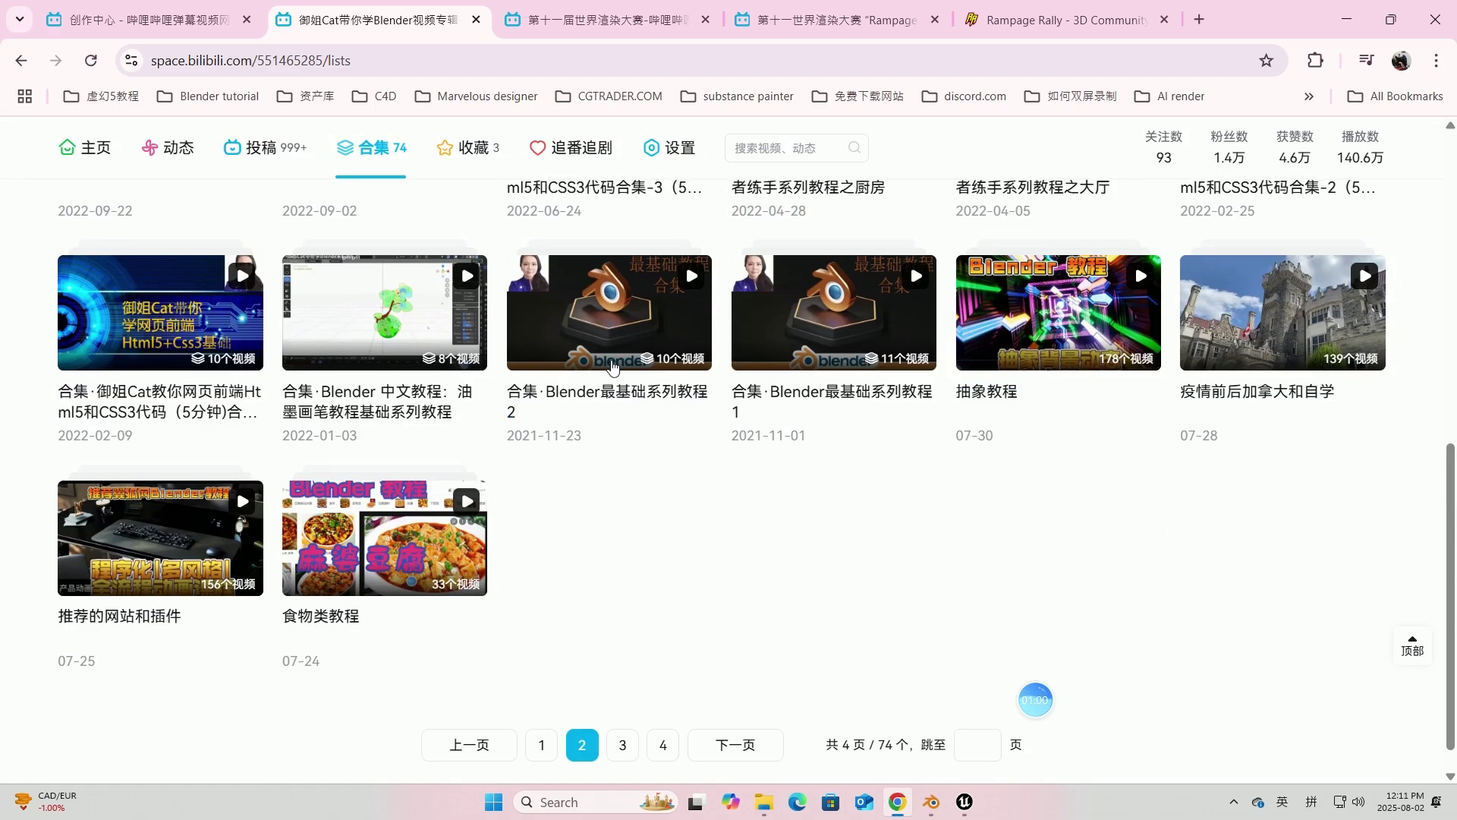
pyautogui.scroll(9, 793, 423)
pyautogui.scroll(-4, 1004, 358)
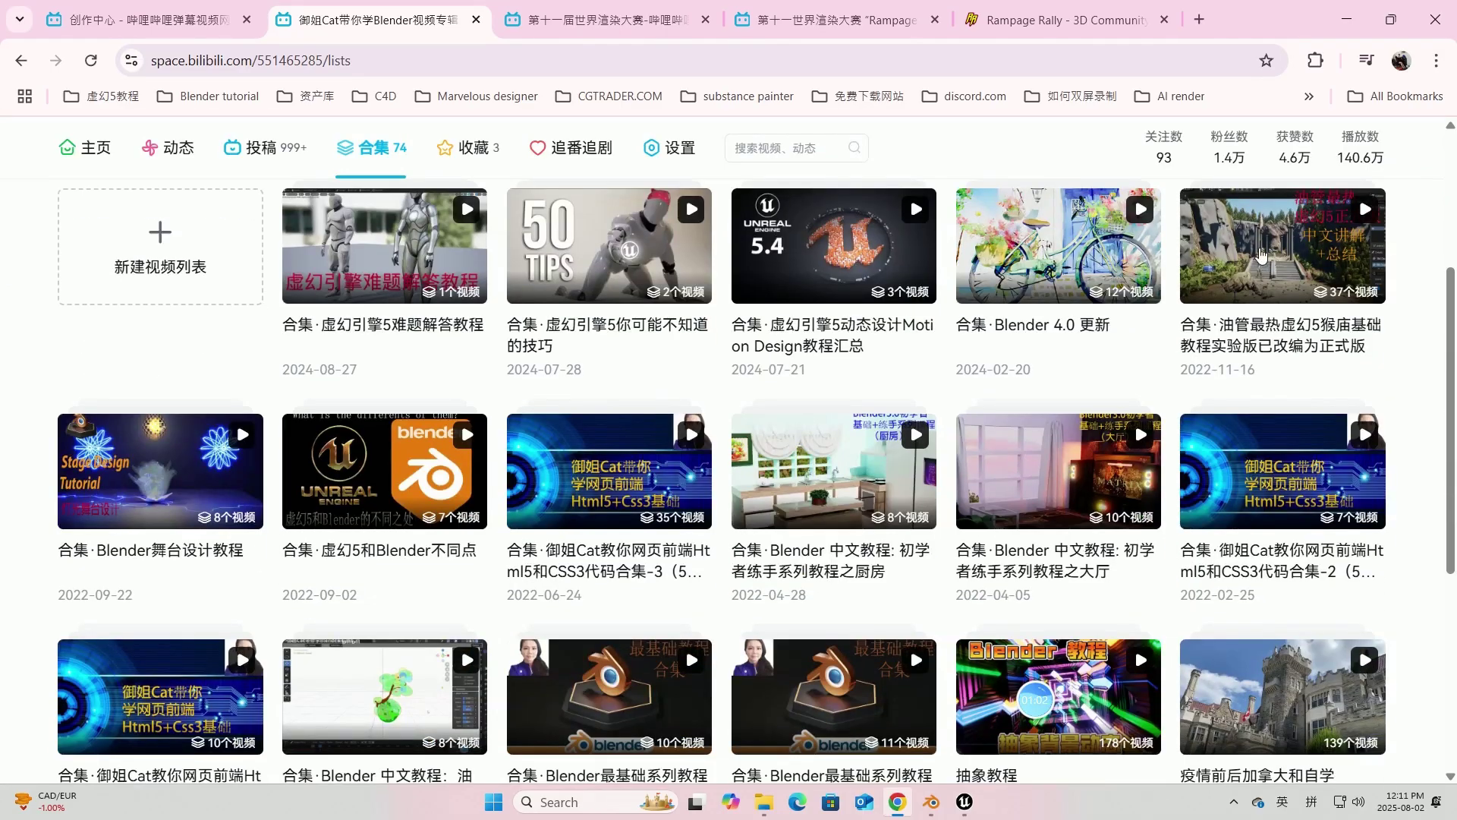
pyautogui.scroll(-5, 1116, 348)
# Step: Return to page 1 of the collection list and review the tutorial series listed there
pyautogui.click(557, 715)
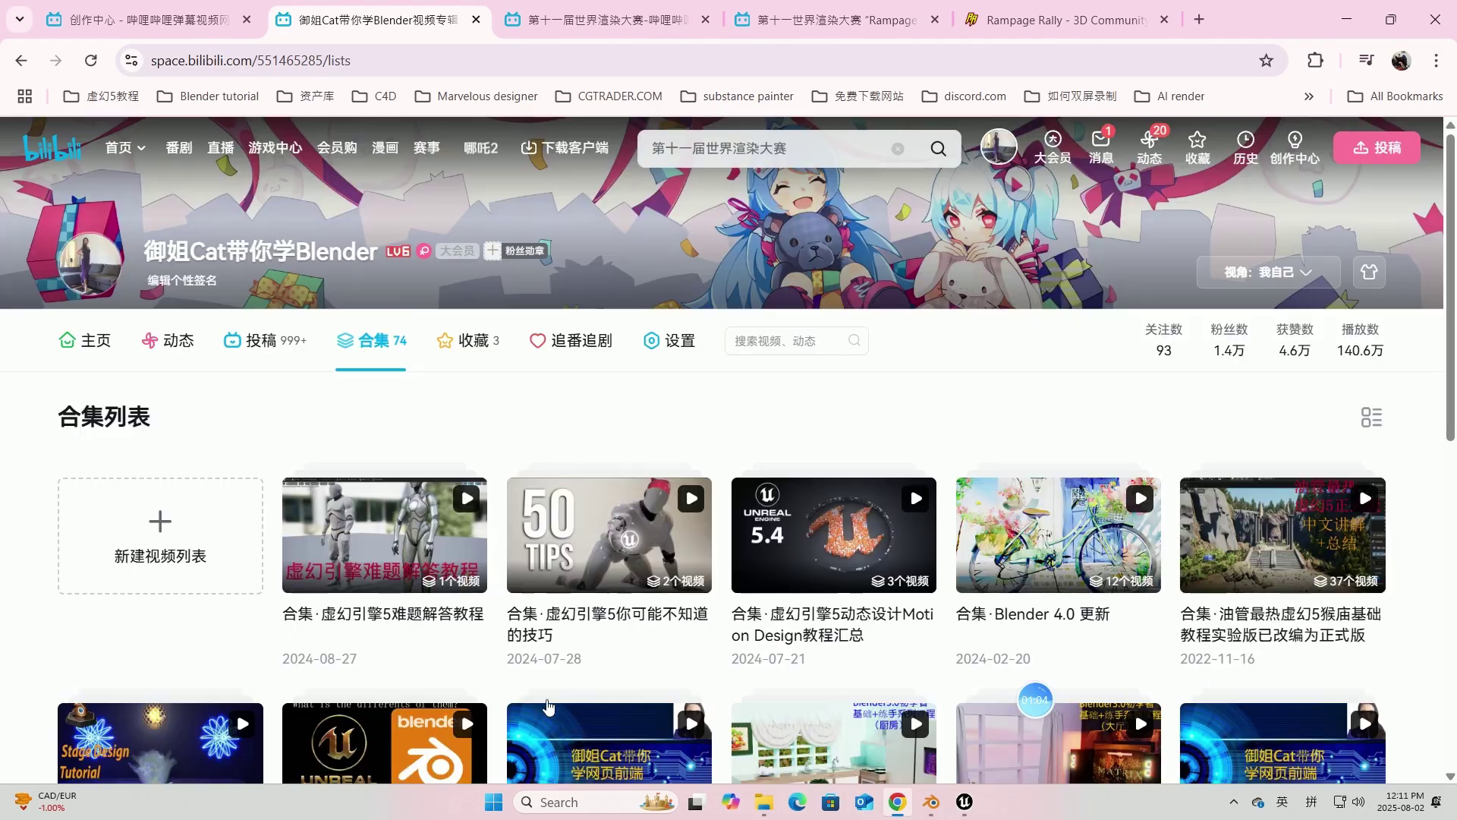
pyautogui.scroll(-5, 461, 646)
pyautogui.scroll(-3, 642, 498)
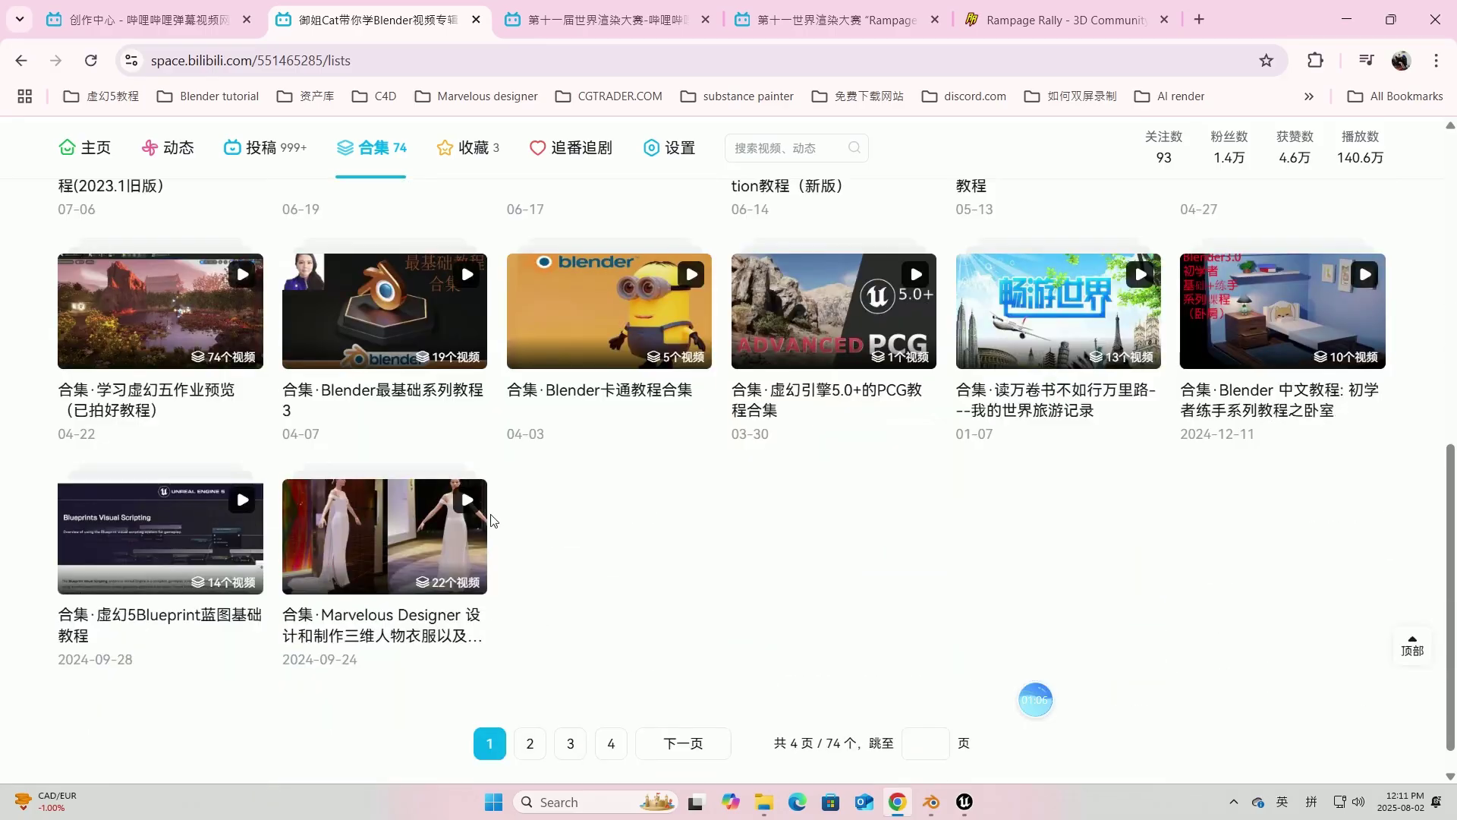
pyautogui.scroll(8, 901, 407)
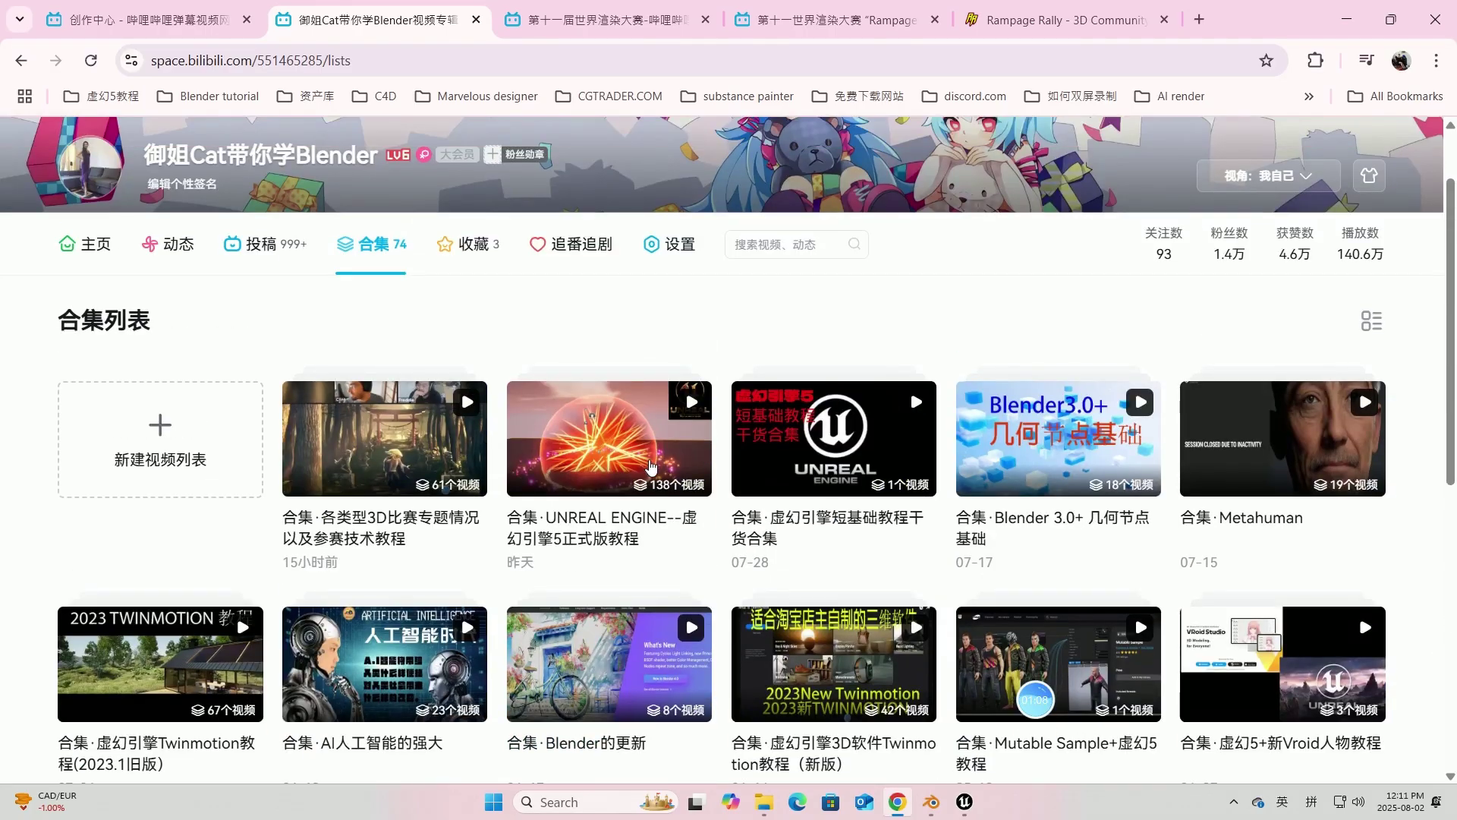
pyautogui.scroll(-1, 660, 478)
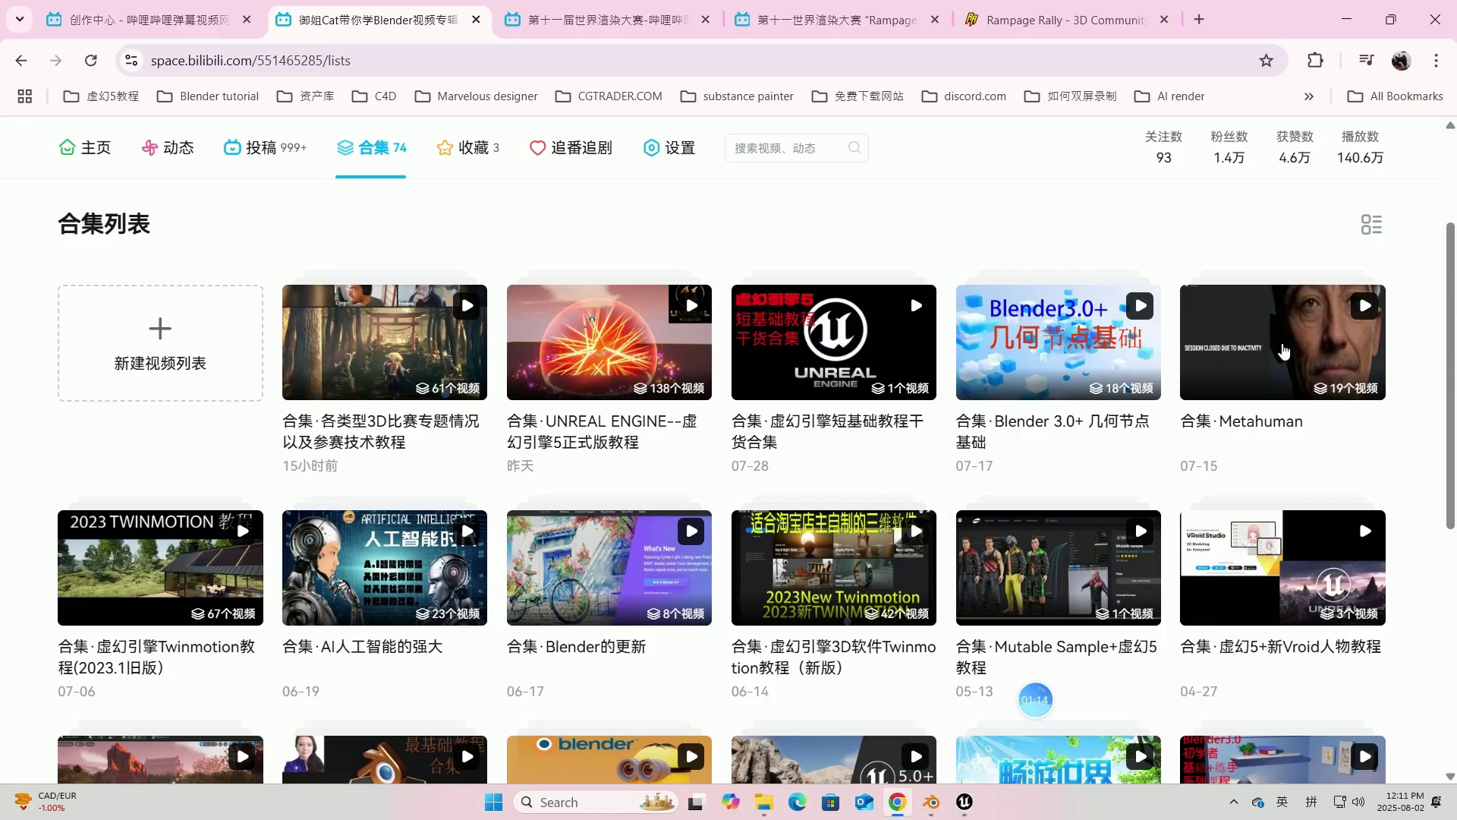
pyautogui.scroll(-2, 715, 480)
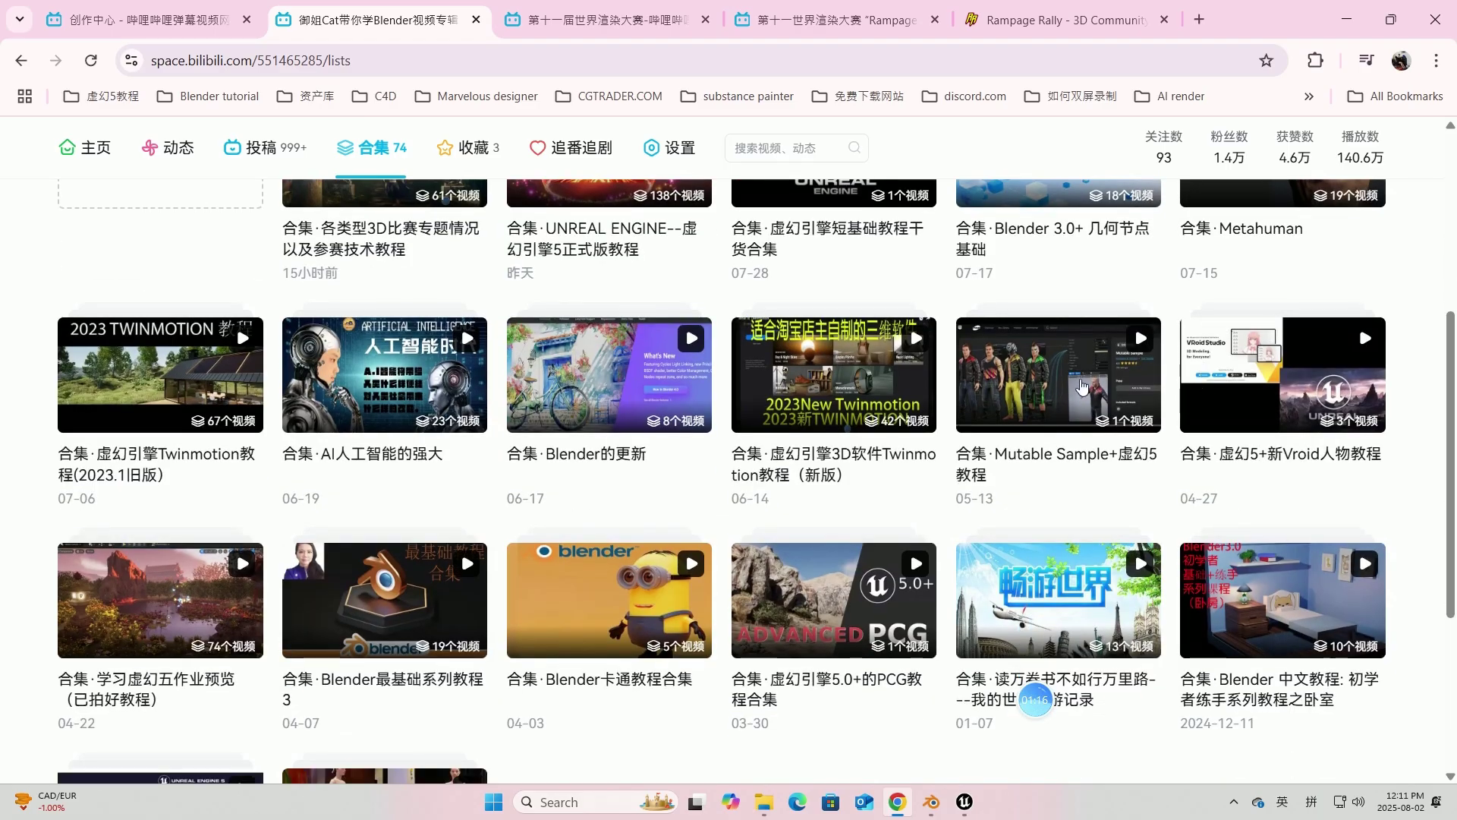
pyautogui.scroll(-3, 715, 481)
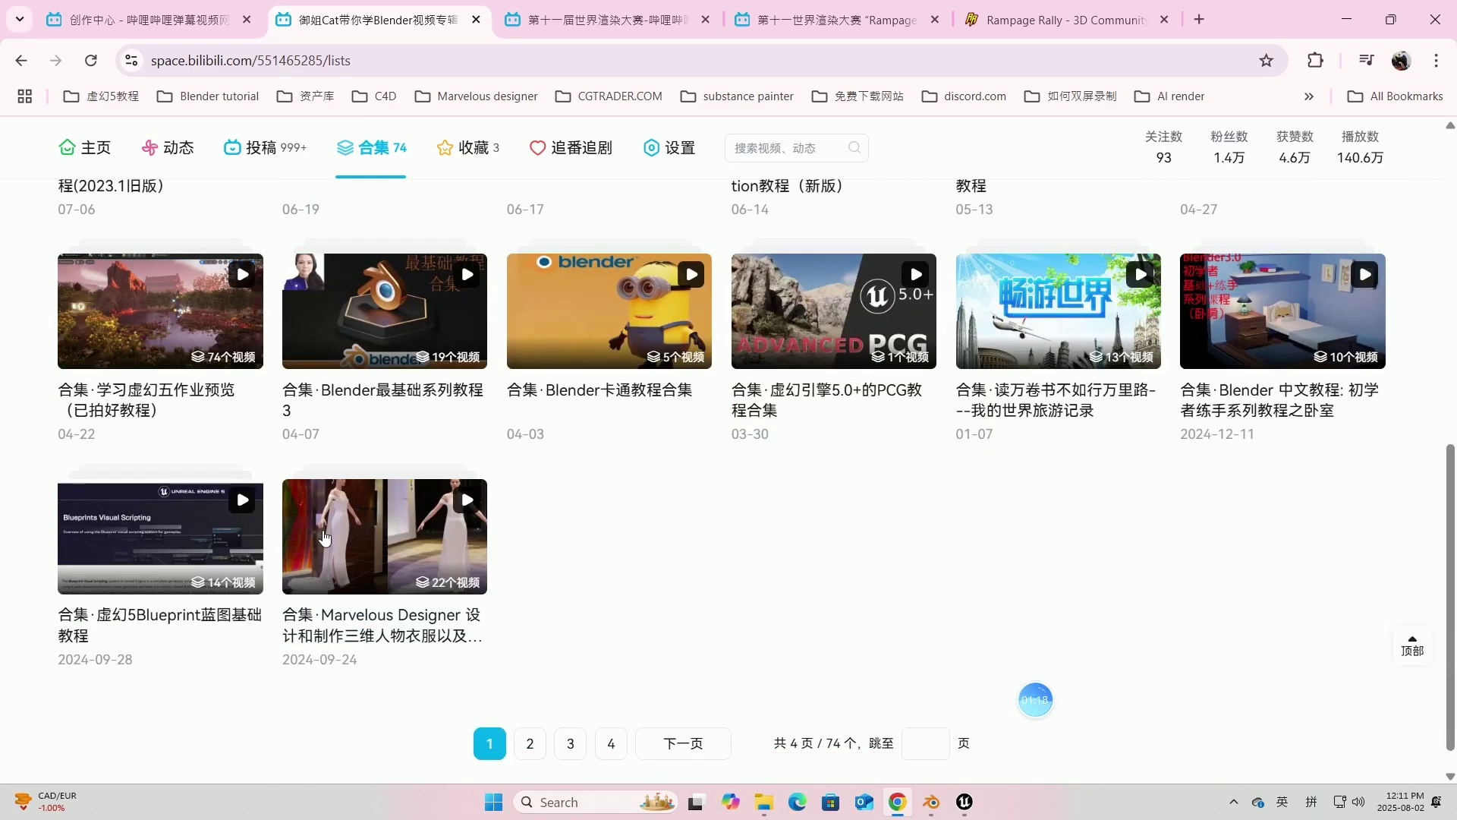
pyautogui.scroll(4, 468, 548)
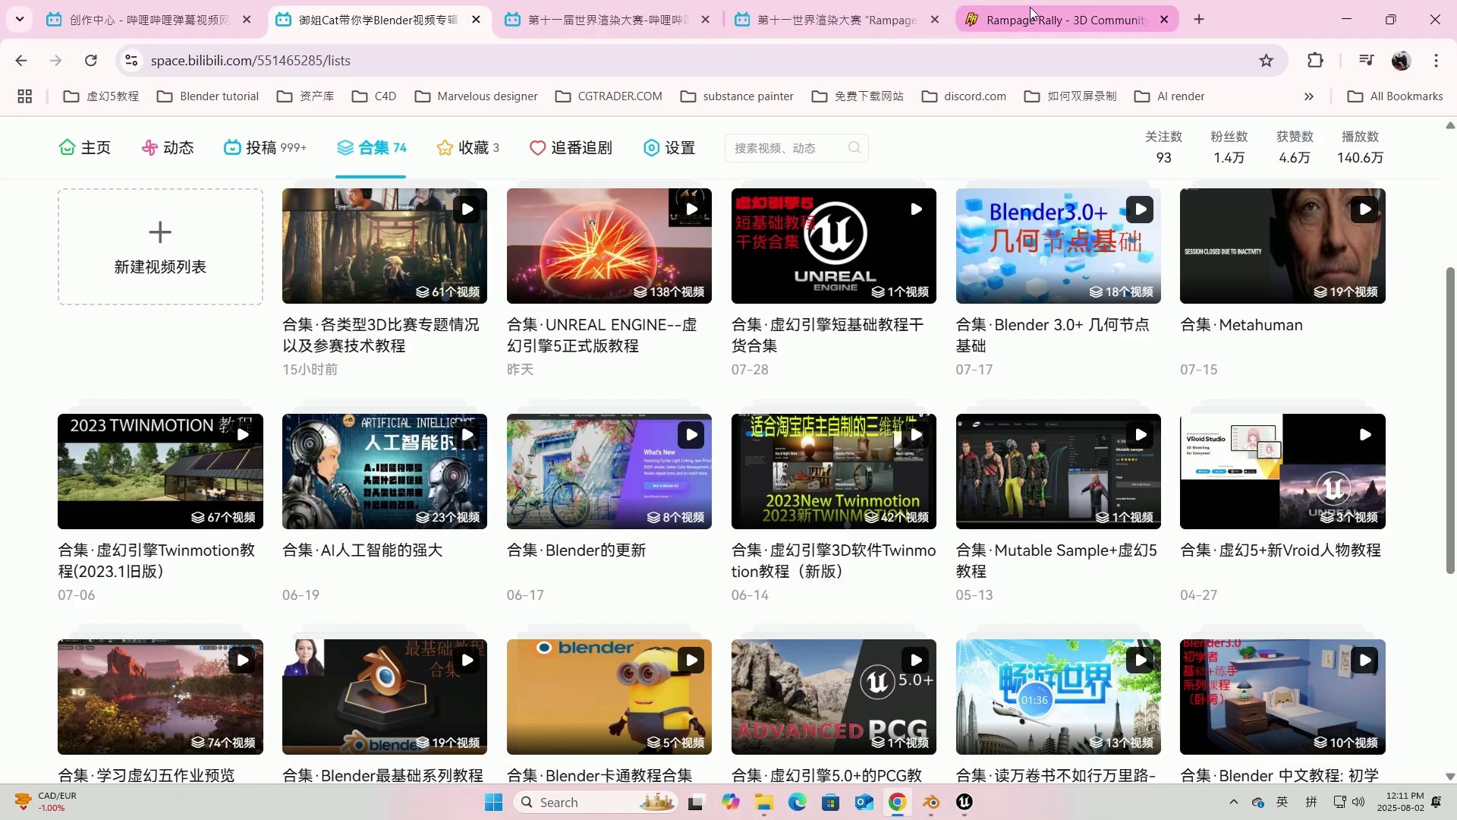
# Step: Open the Rampage Rally challenge page and read its Rules and Tech Specs sections
pyautogui.click(1041, 23)
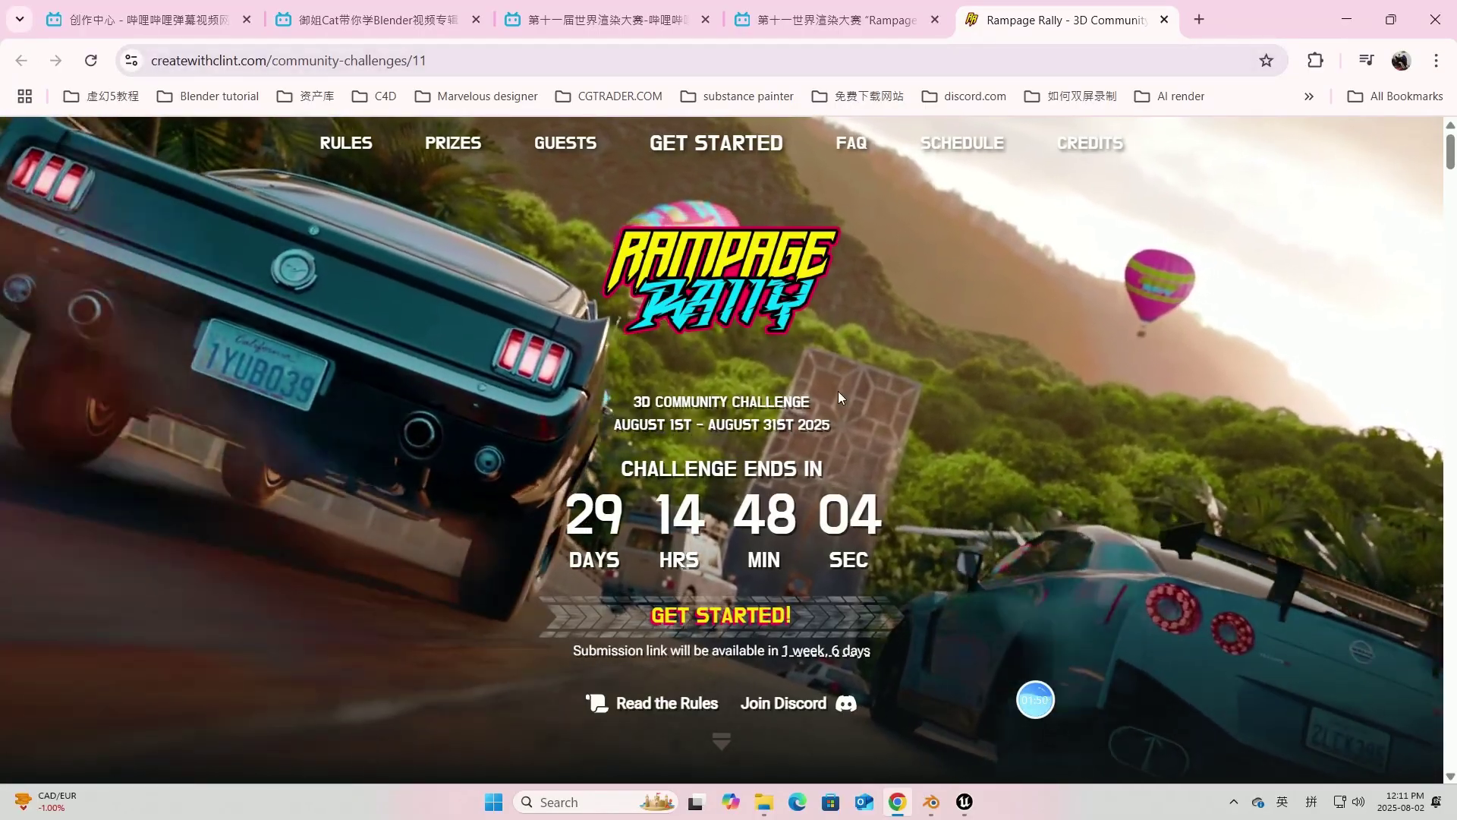
pyautogui.scroll(-10, 828, 423)
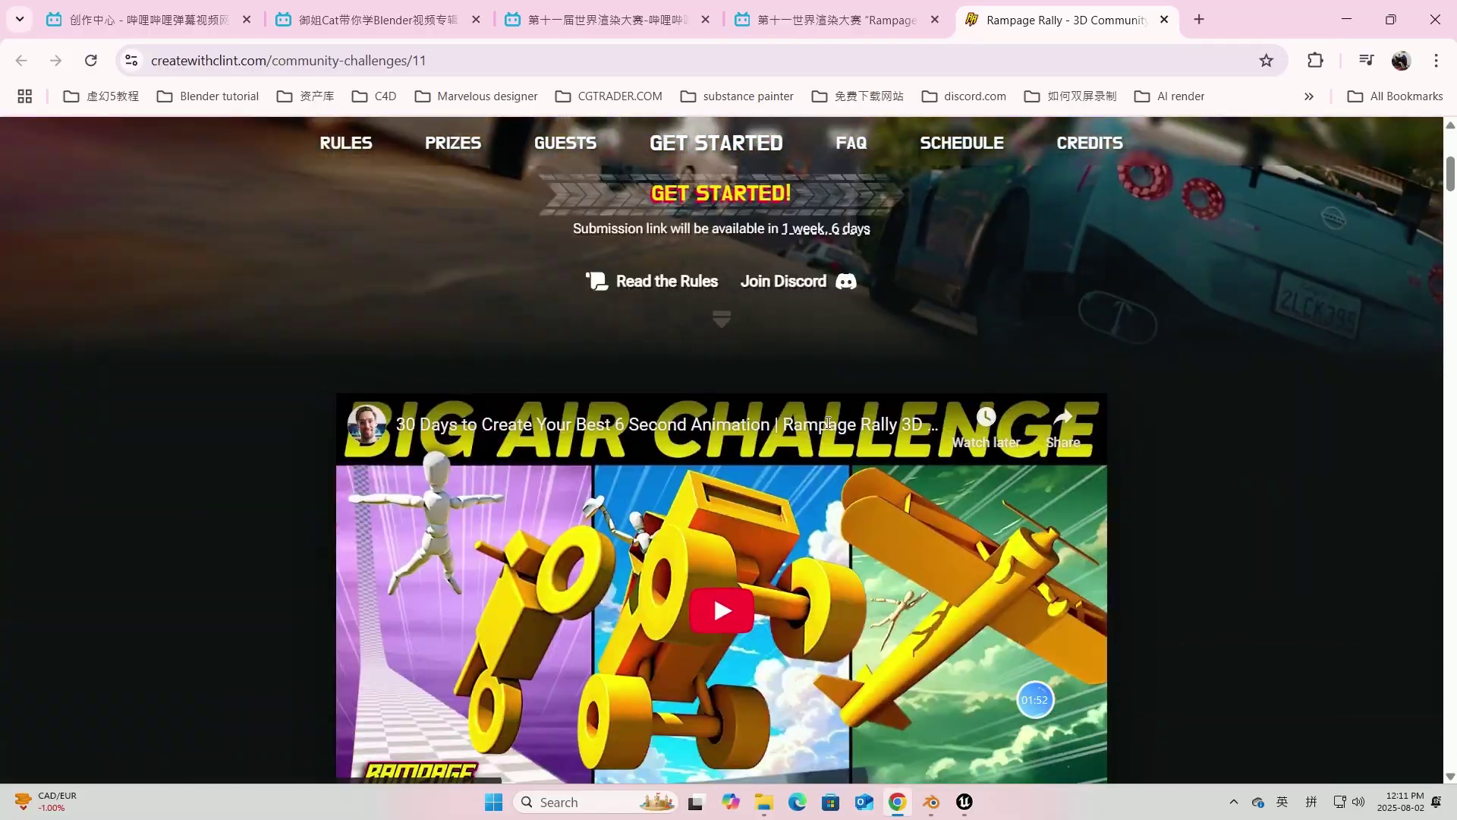
pyautogui.scroll(-10, 828, 423)
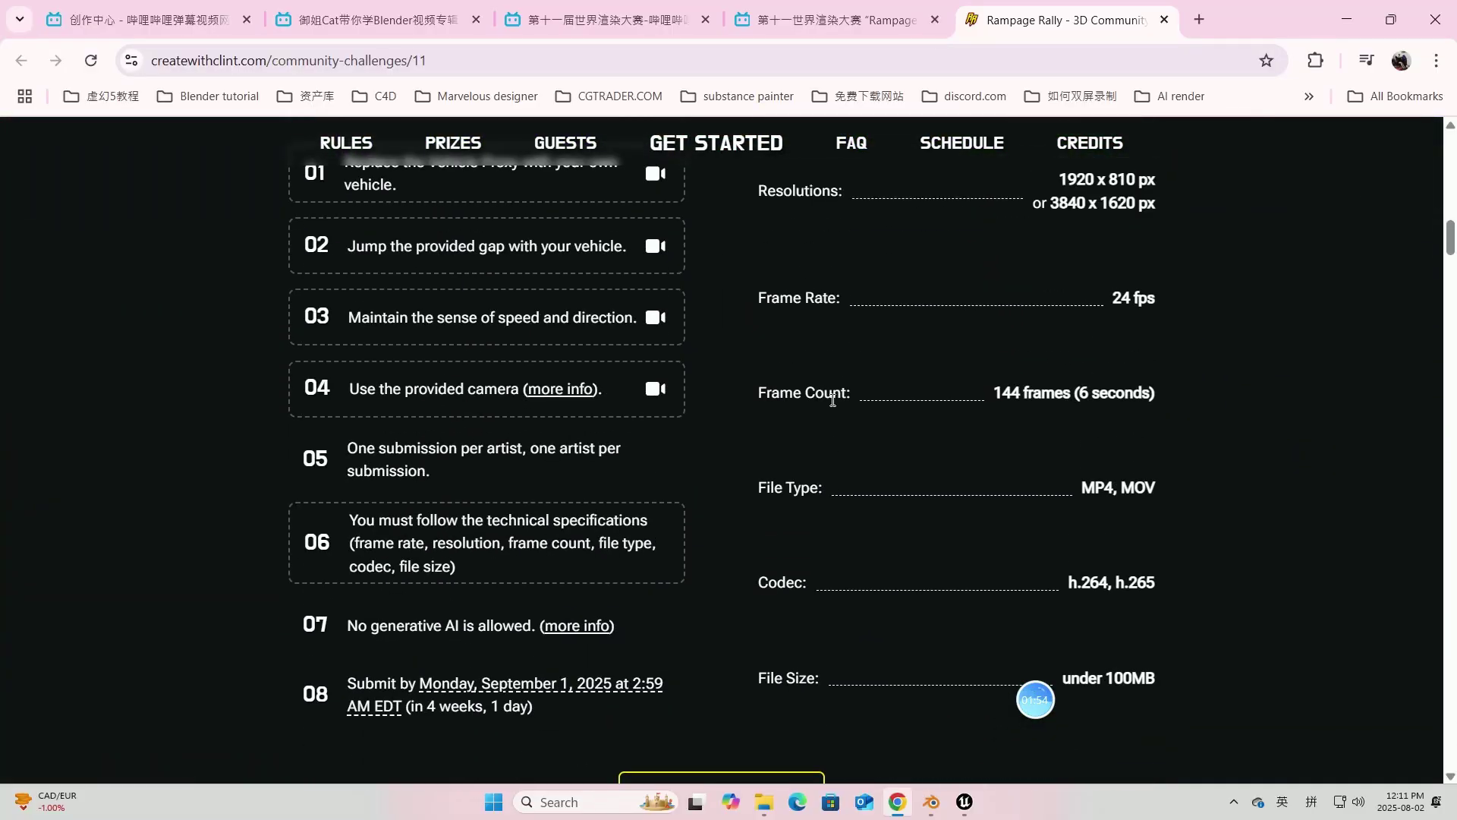
pyautogui.scroll(1, 1057, 199)
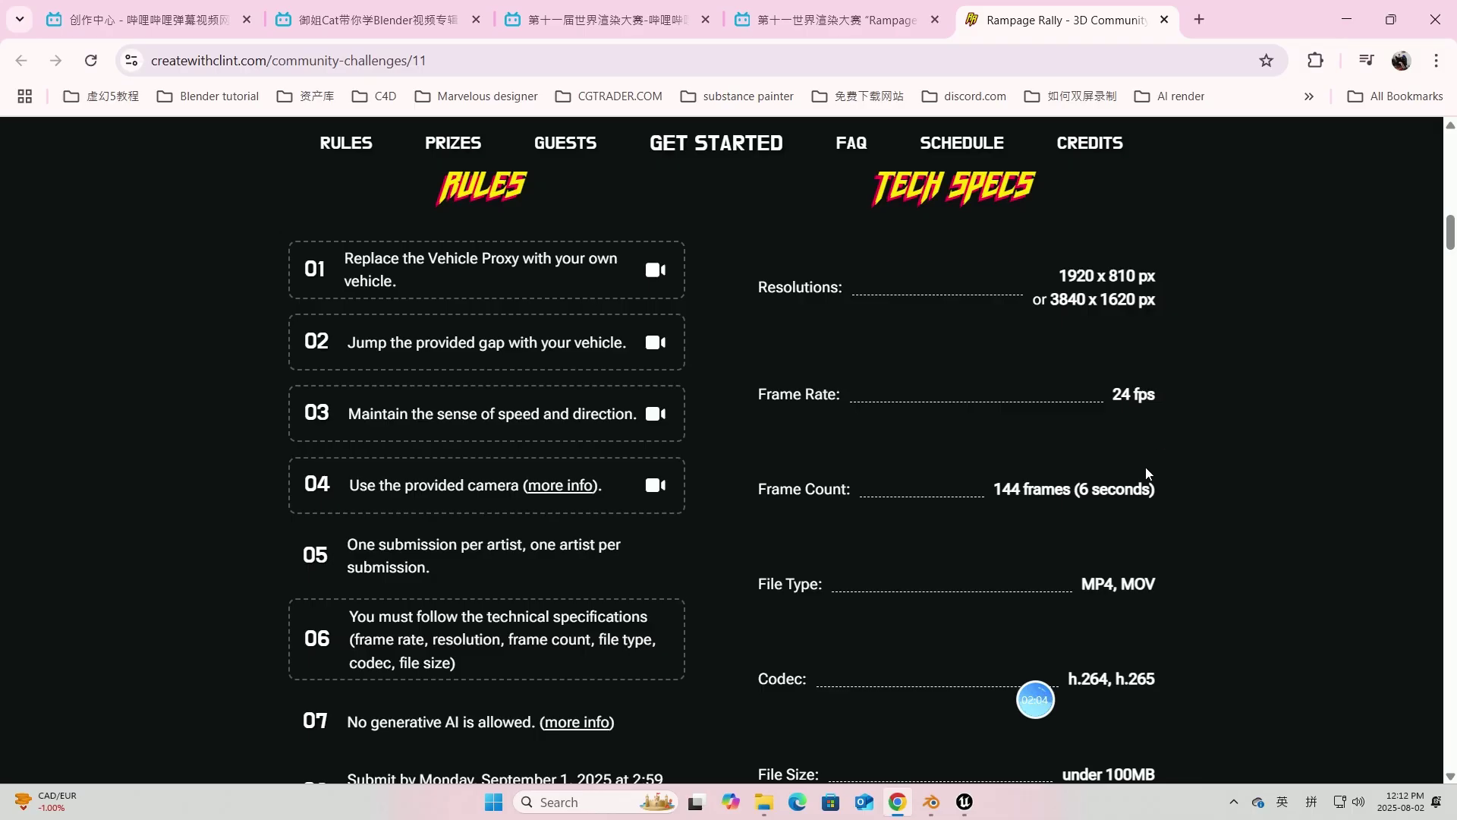
pyautogui.scroll(-1, 1146, 473)
pyautogui.scroll(1, 1146, 470)
pyautogui.scroll(-1, 1158, 683)
pyautogui.scroll(-1, 1159, 685)
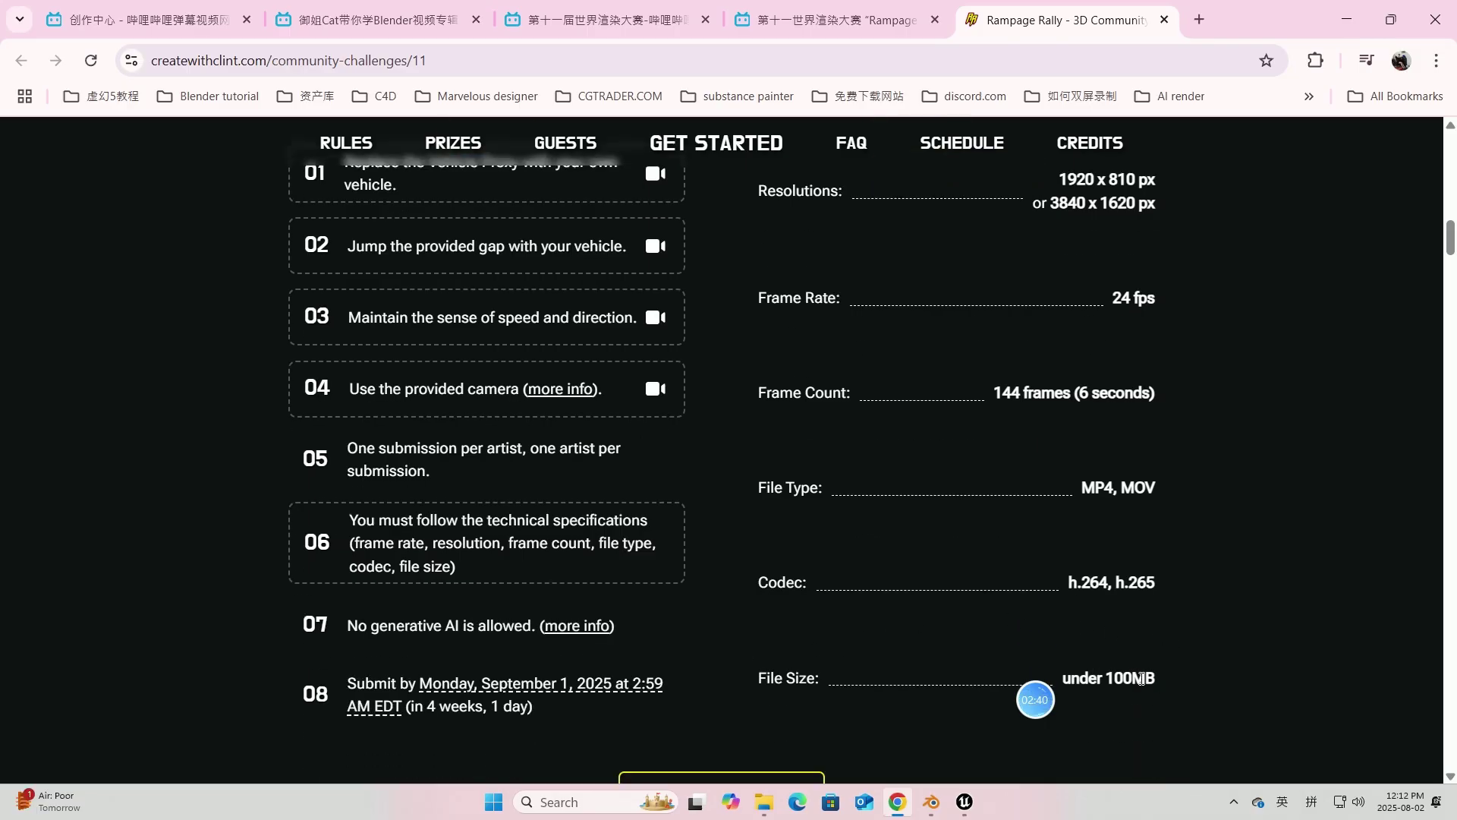
pyautogui.scroll(2, 1155, 577)
pyautogui.scroll(-1, 1153, 563)
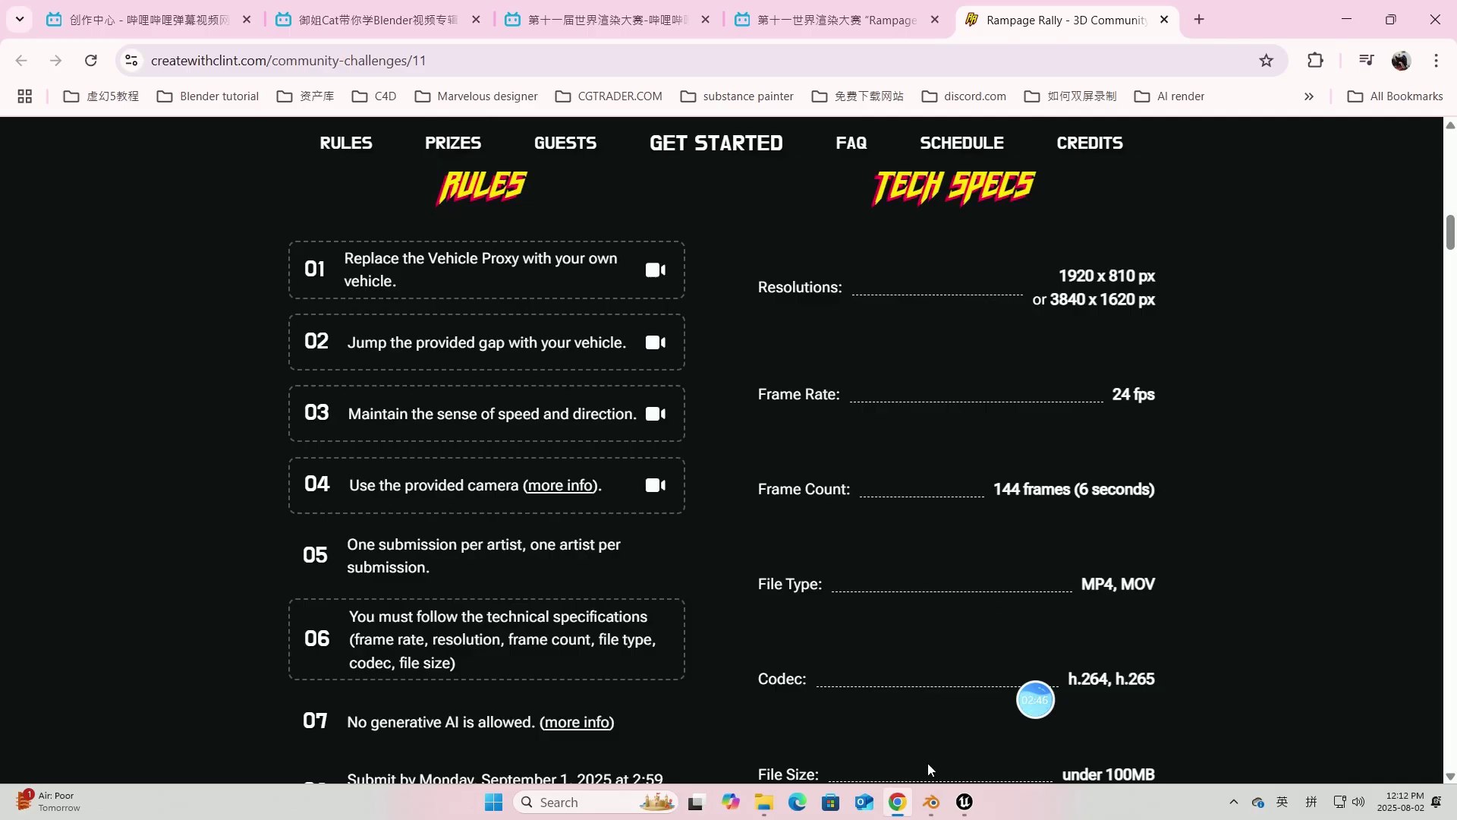
# Step: Switch to the RR_Blender_Template_v1 file in Blender and compare its output resolution and frame rate with the challenge's tech specs
pyautogui.moveTo(931, 802)
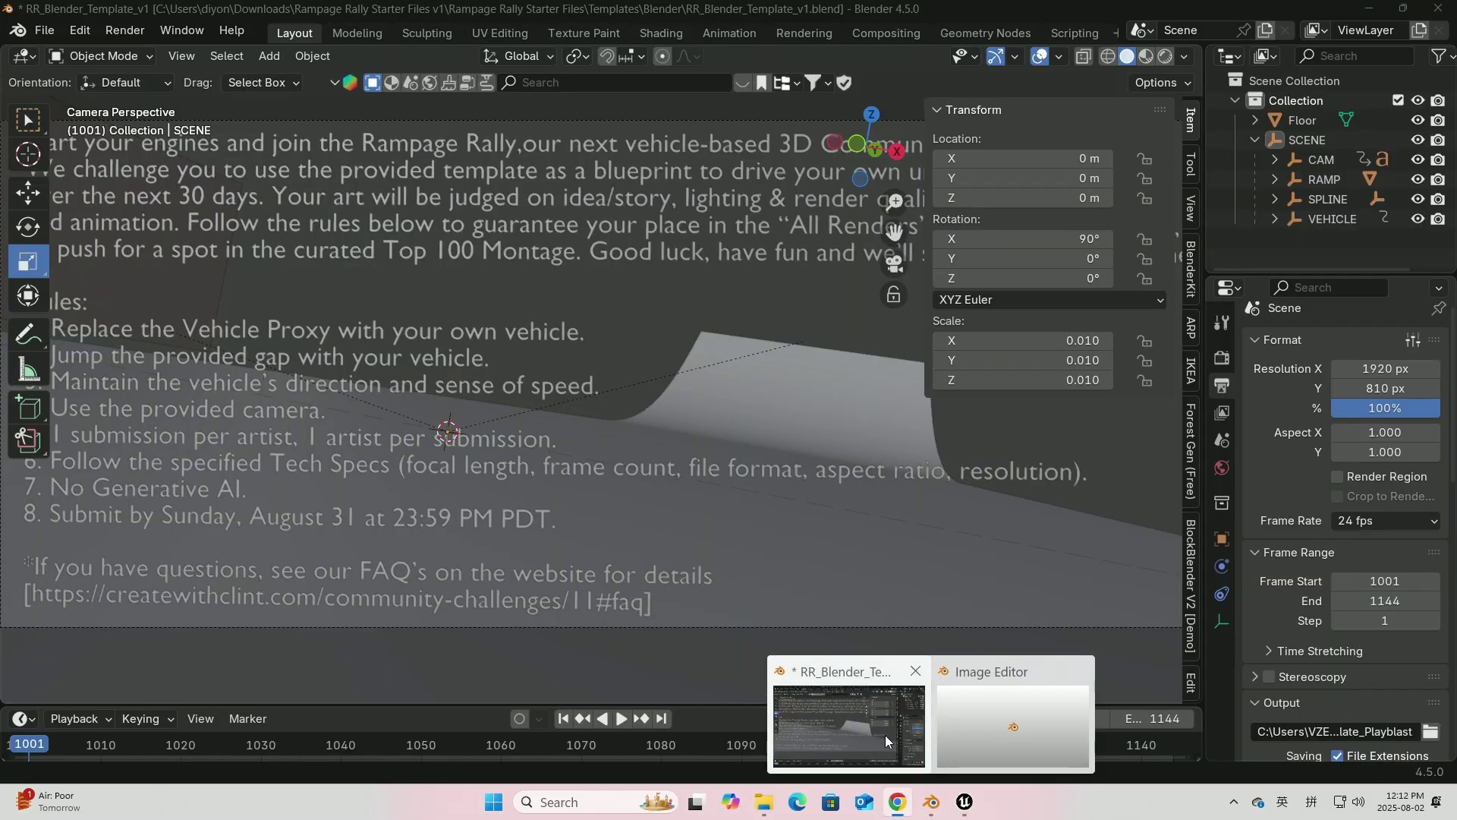
pyautogui.click(885, 734)
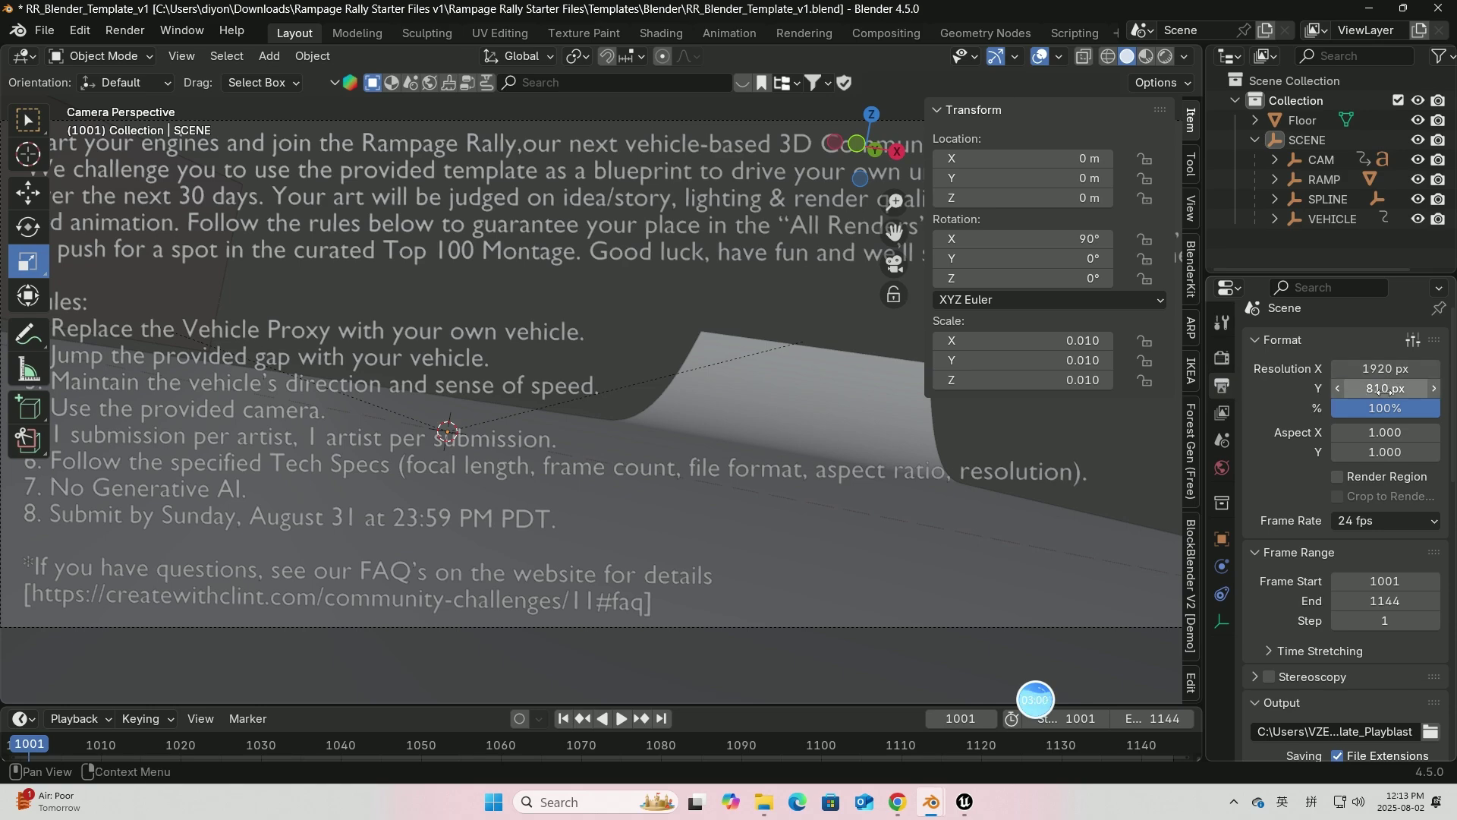
pyautogui.click(897, 802)
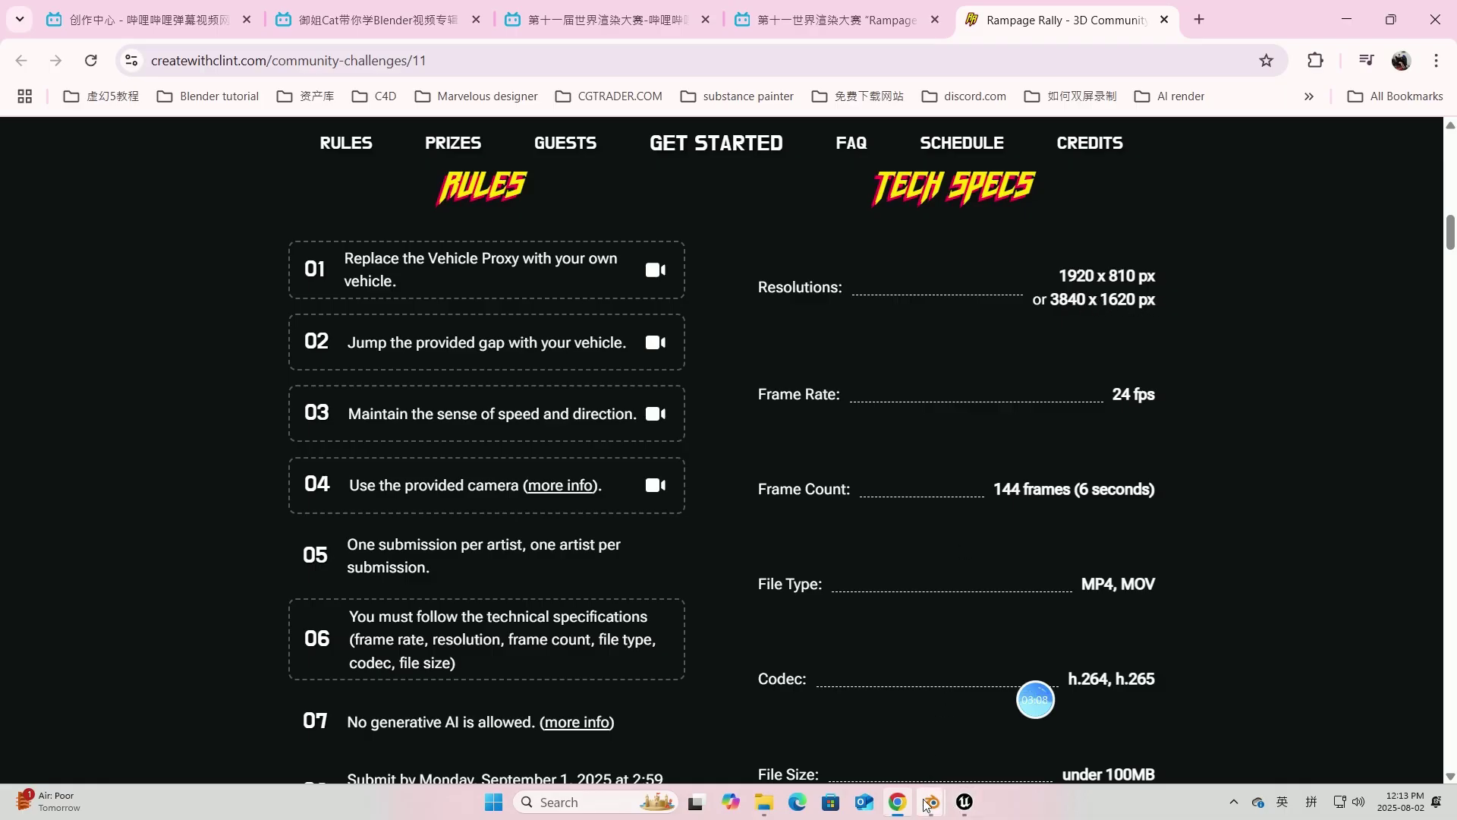
pyautogui.moveTo(931, 802)
pyautogui.click(880, 738)
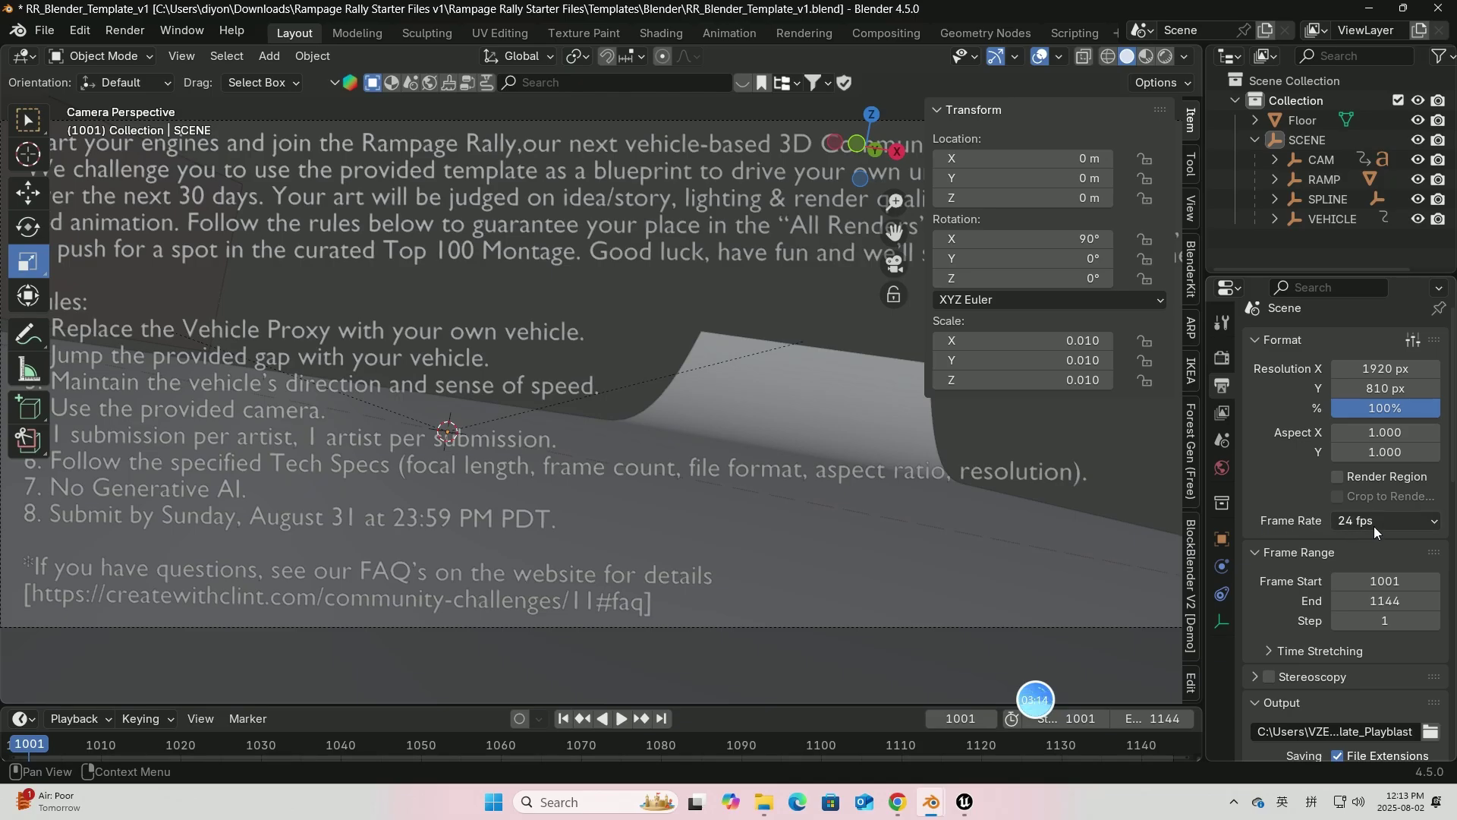
# Step: Enlarge the timeline area slightly and examine the scene's frame range, output format, color management and encoding settings
pyautogui.scroll(-3, 1381, 538)
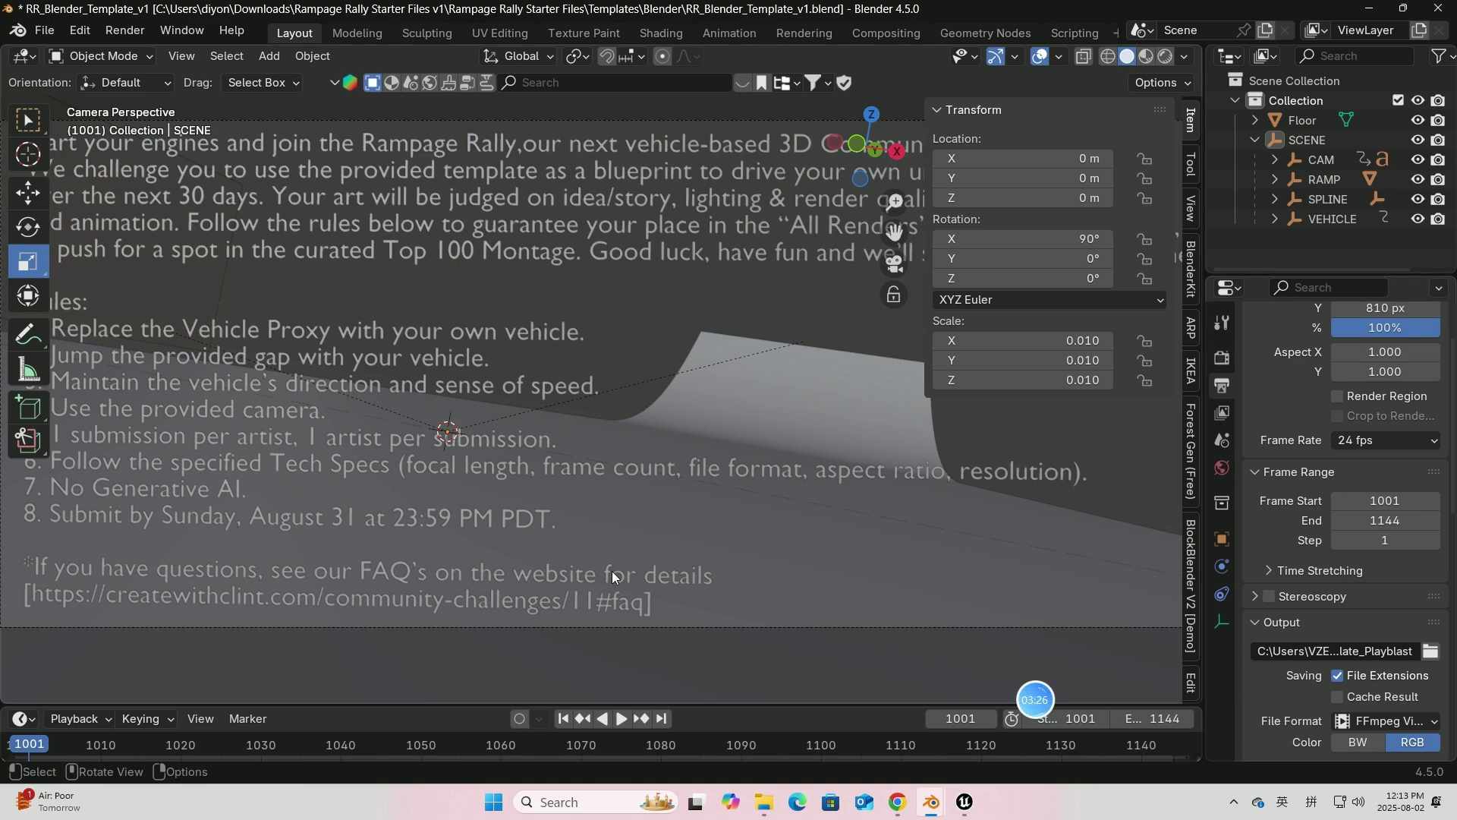
pyautogui.moveTo(387, 705); pyautogui.dragTo(387, 676)
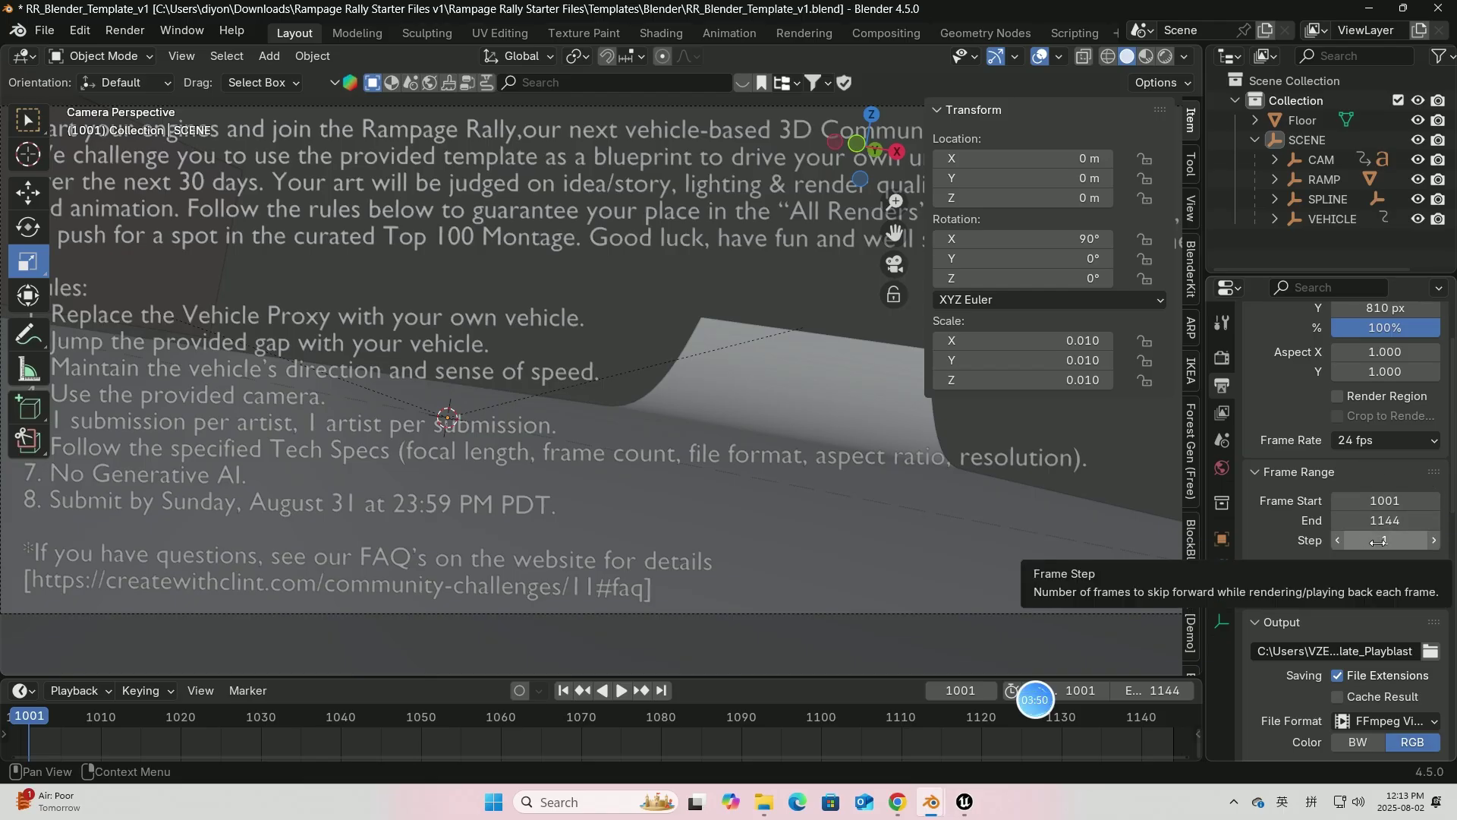
pyautogui.scroll(-4, 1377, 545)
pyautogui.scroll(-4, 1377, 545)
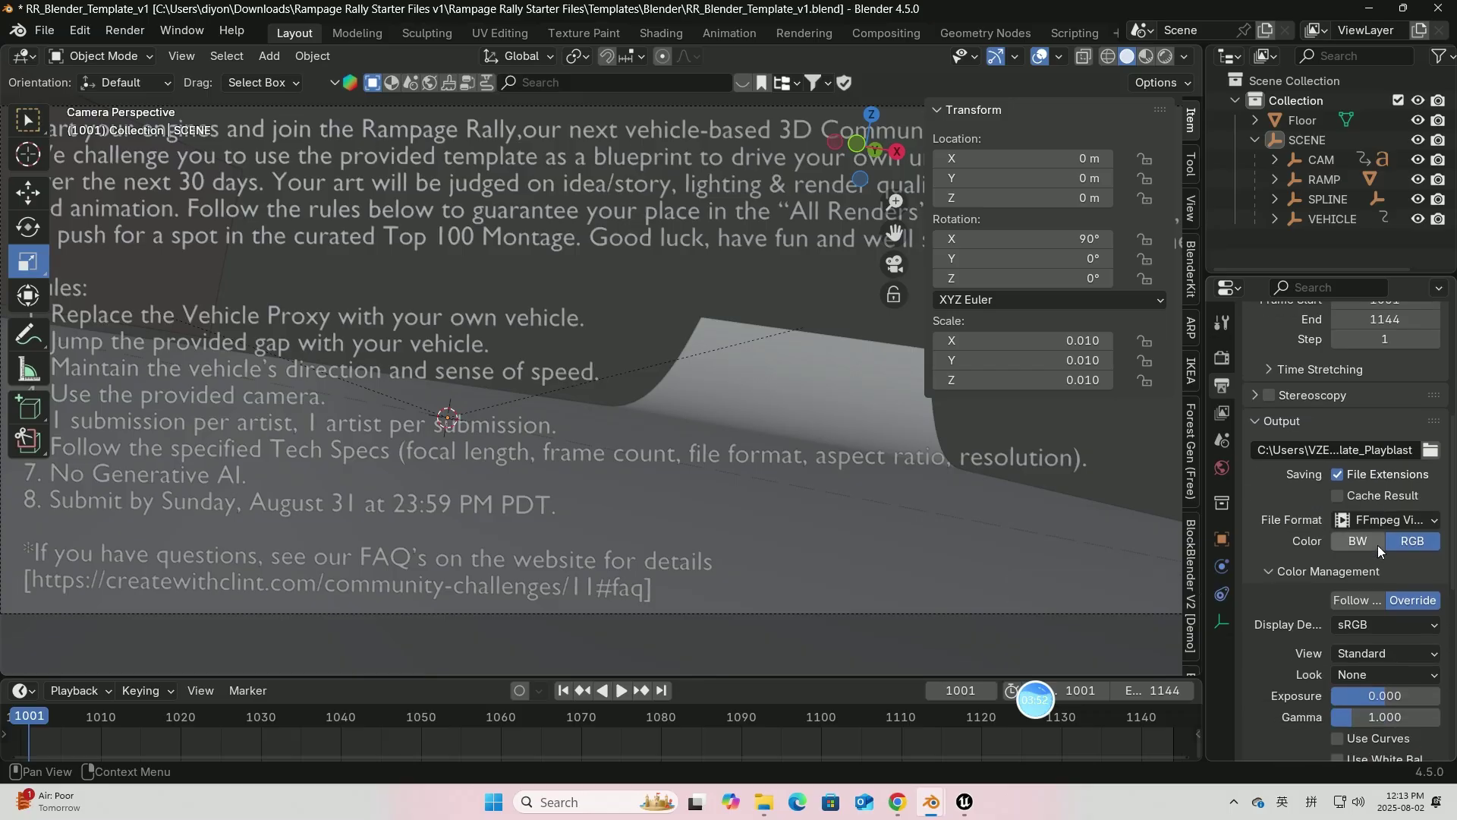
pyautogui.scroll(-5, 1377, 545)
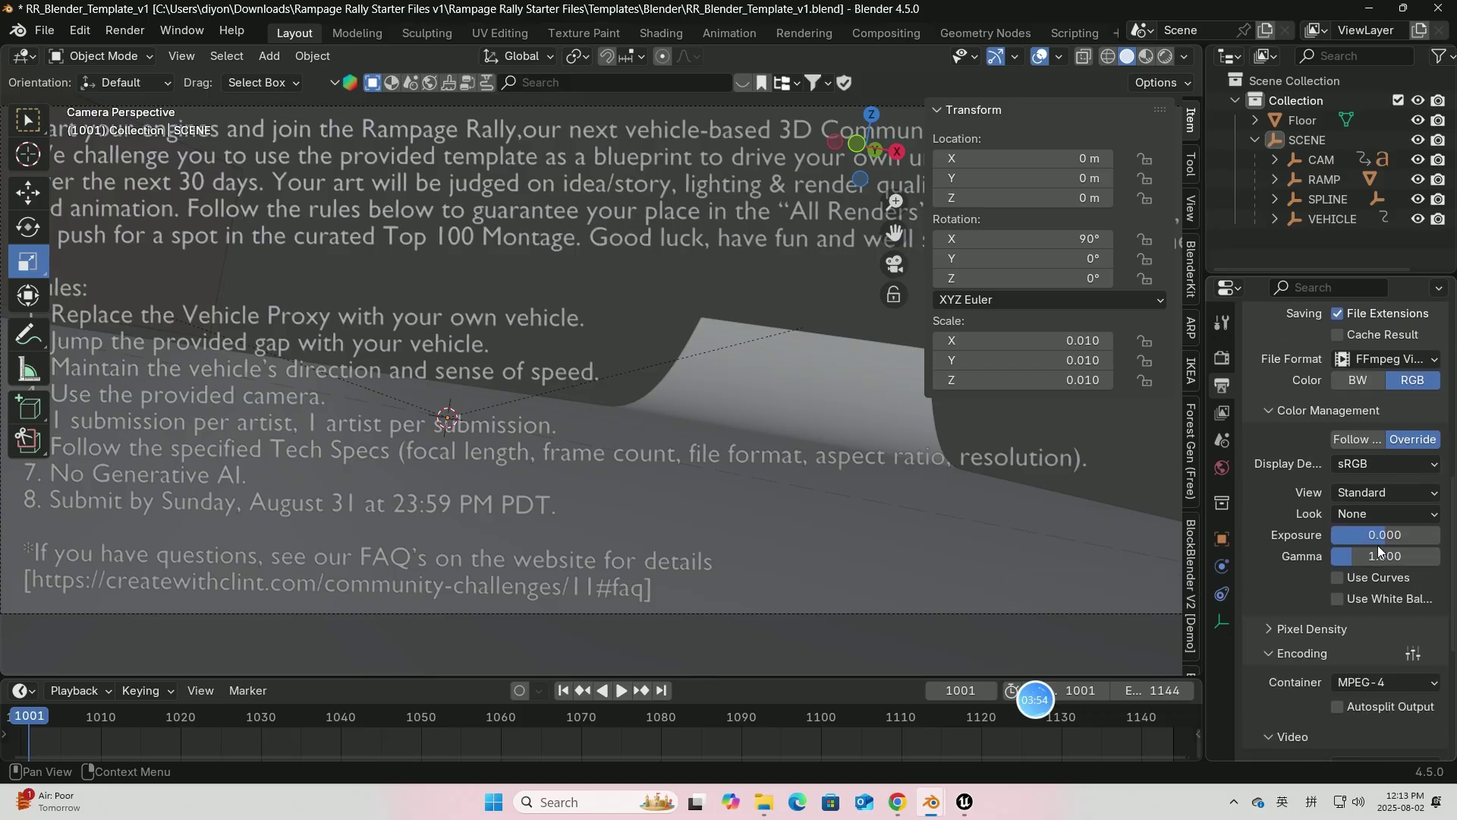
pyautogui.scroll(-3, 1323, 653)
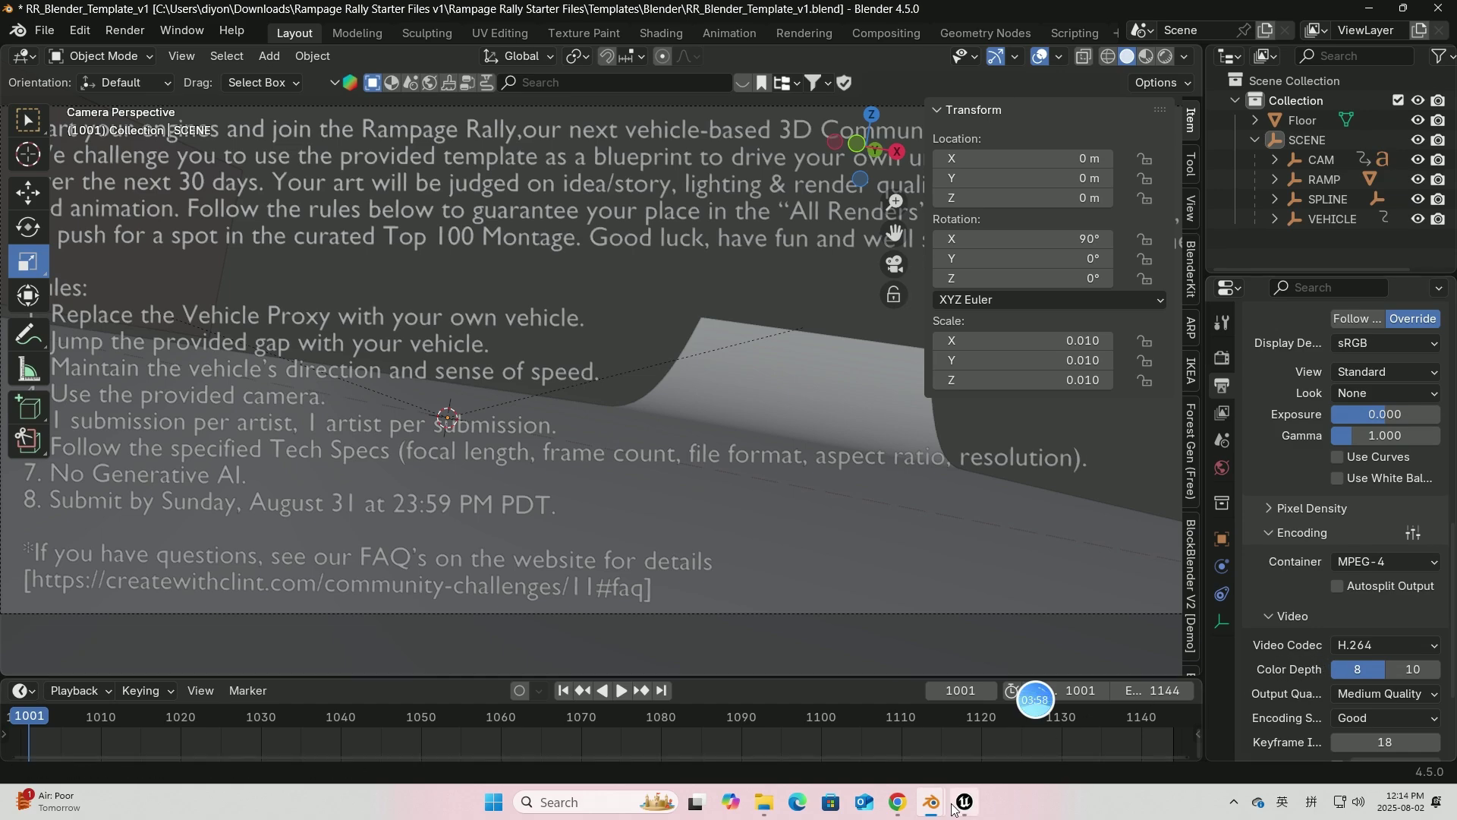
# Step: Compare the challenge page's file type, codec and file size requirements with the Blender template's encoding settings
pyautogui.click(897, 801)
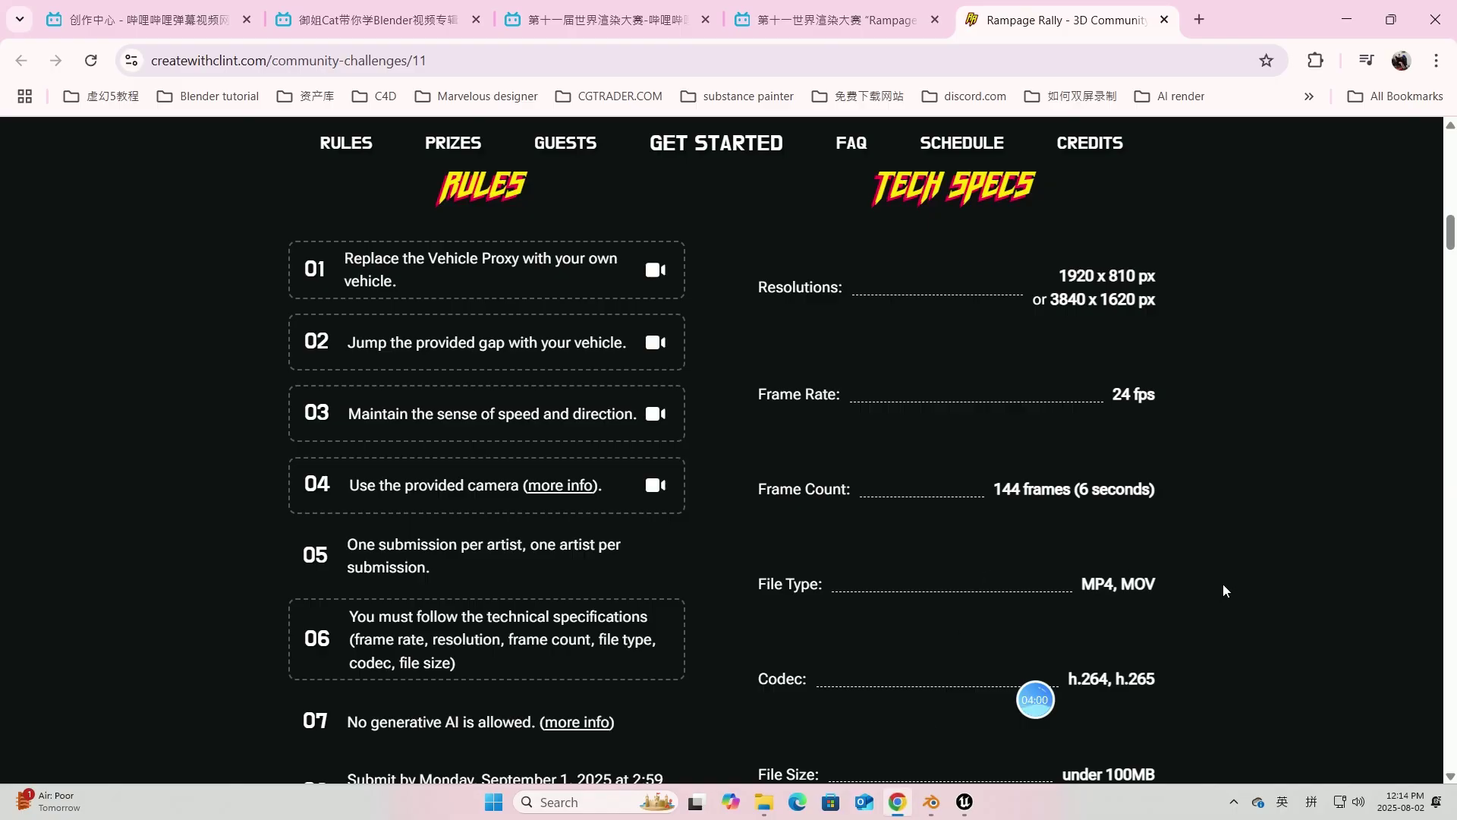
pyautogui.scroll(-1, 1225, 586)
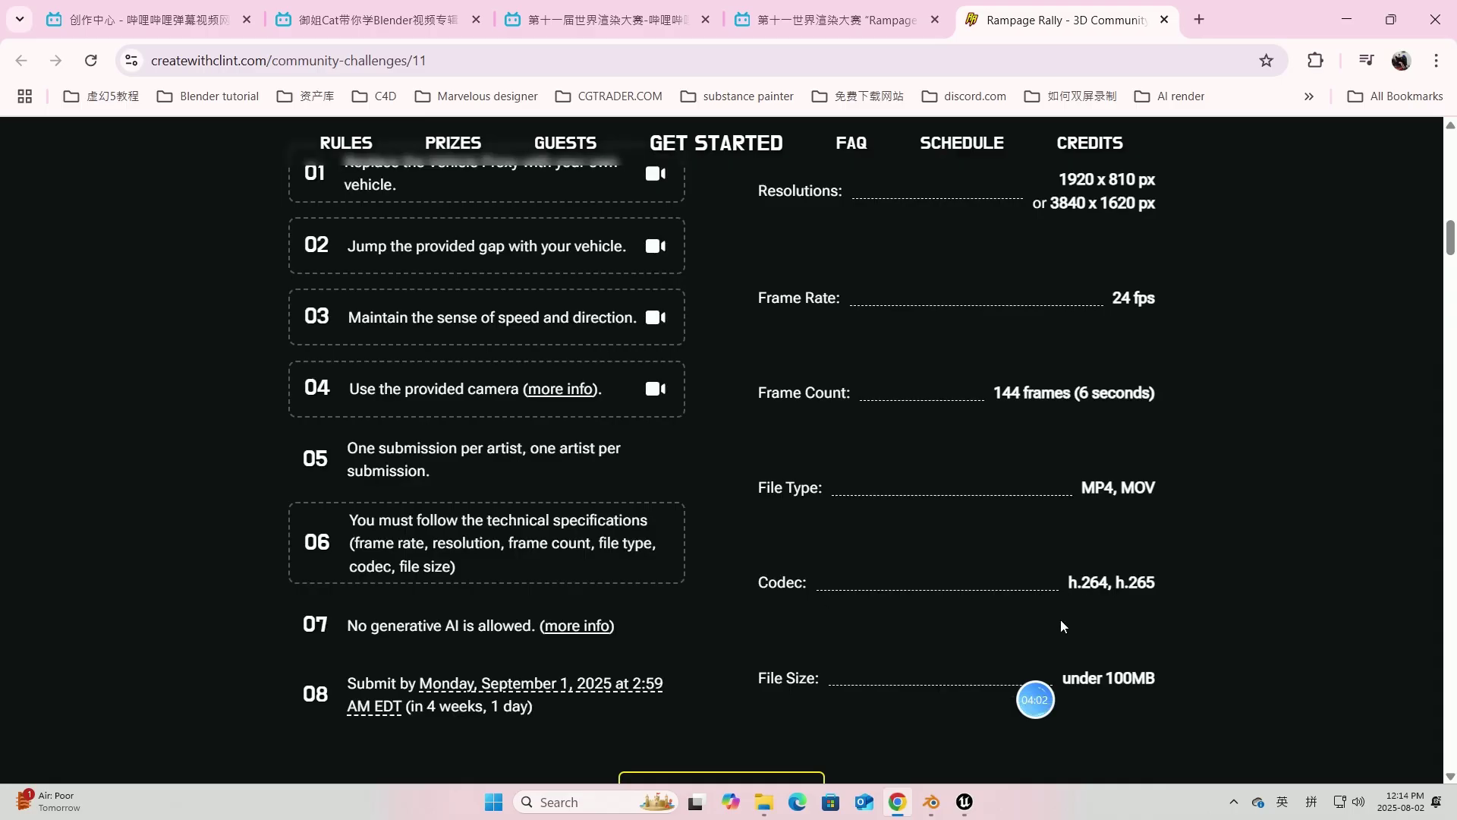
pyautogui.click(931, 801)
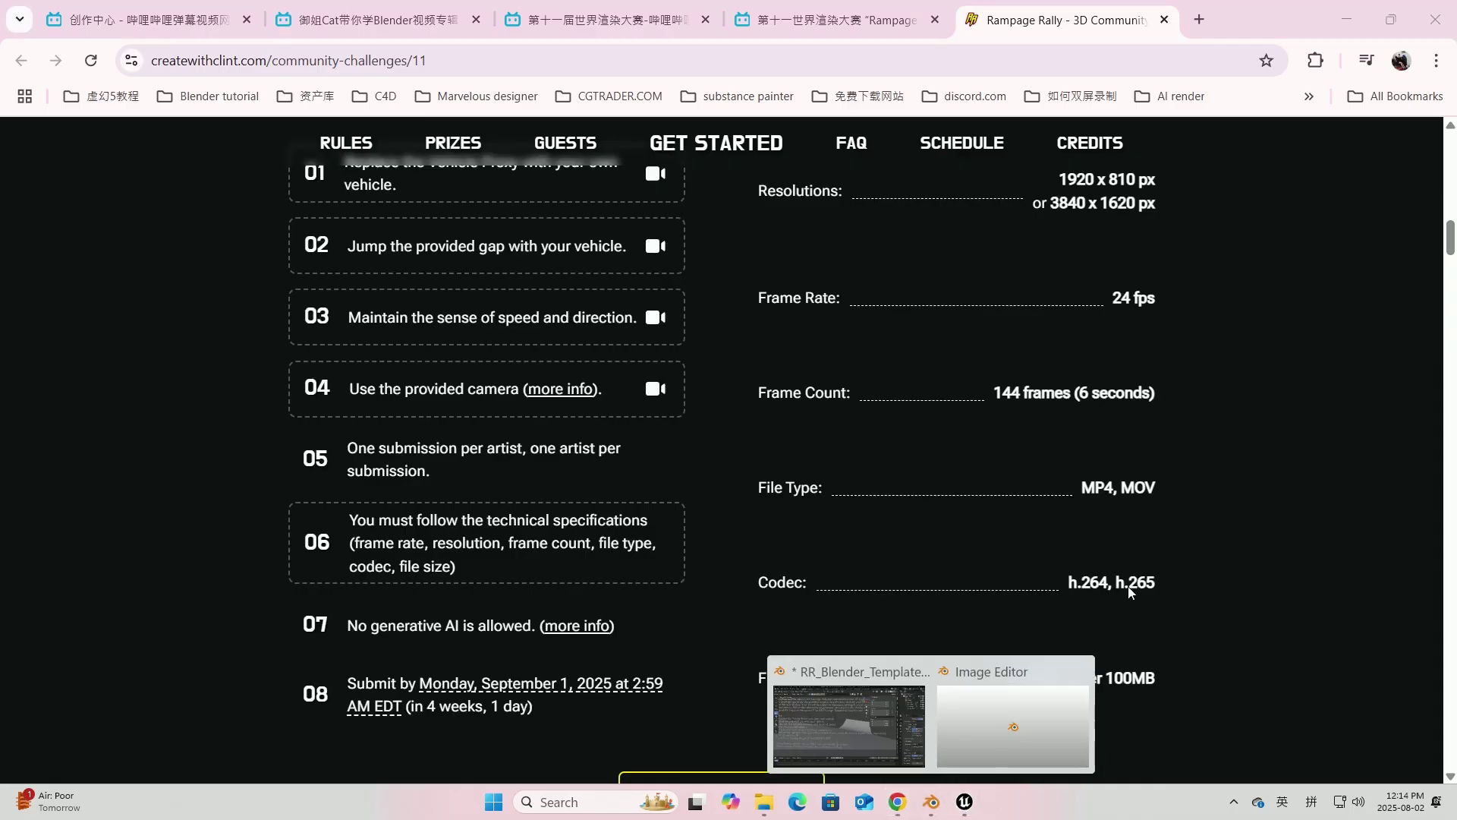
pyautogui.click(887, 726)
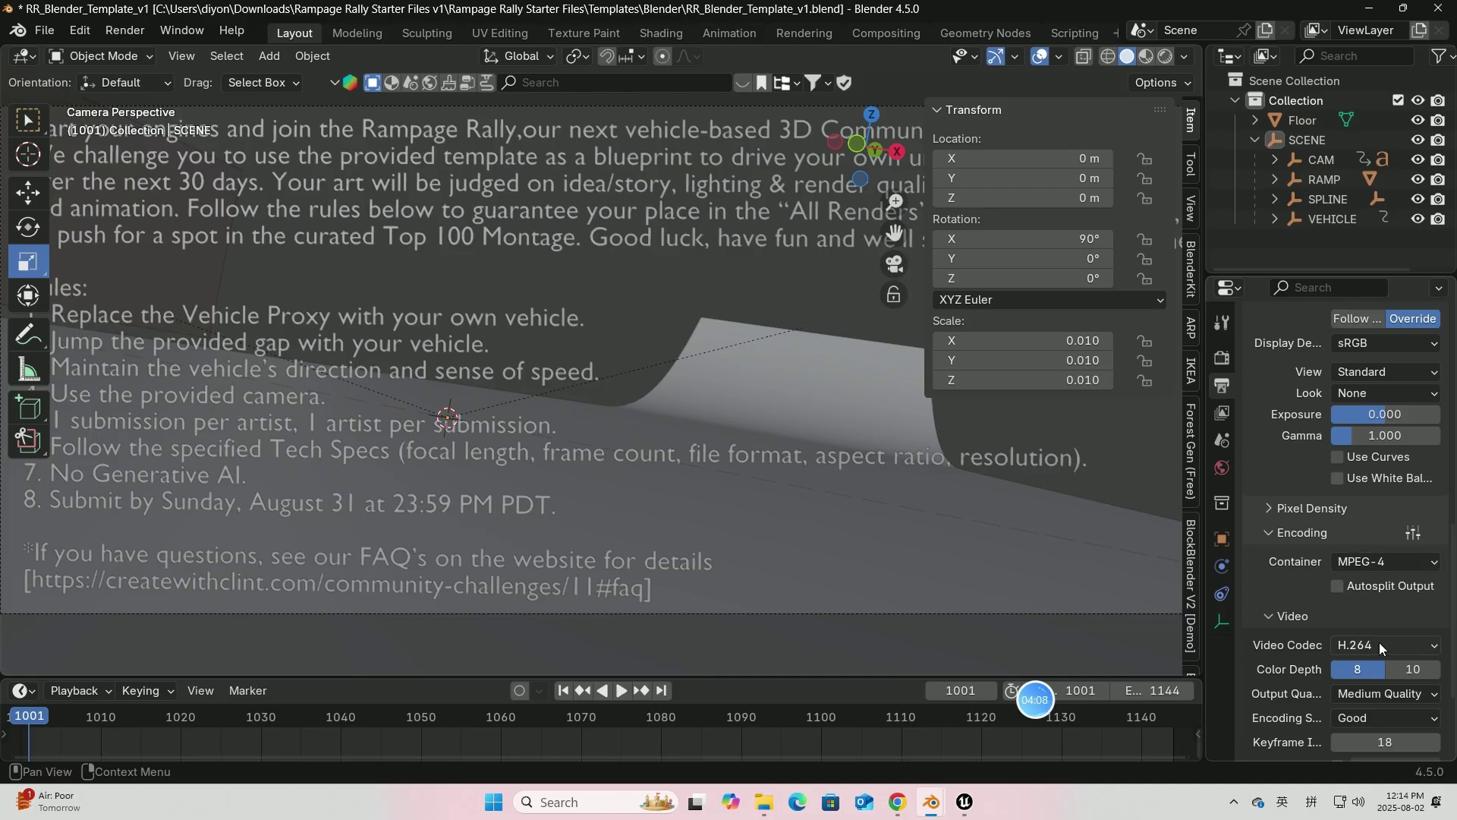
pyautogui.scroll(-4, 1382, 643)
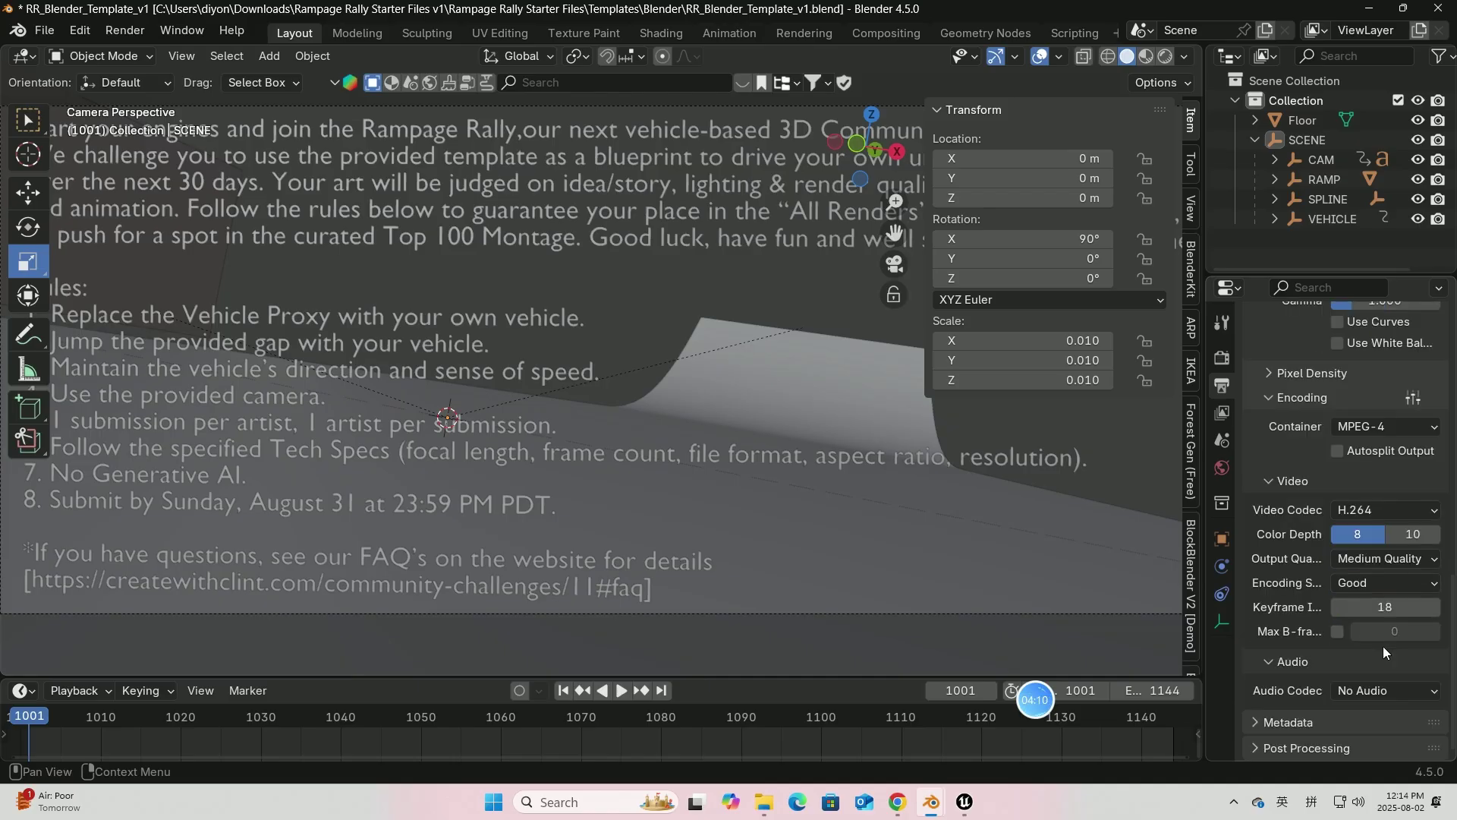
# Step: Switch to the RampageRally project in Unreal Engine, reopen RampageRally_Template_Sequence and view the scene through the Shots track's camera
pyautogui.scroll(13, 1386, 644)
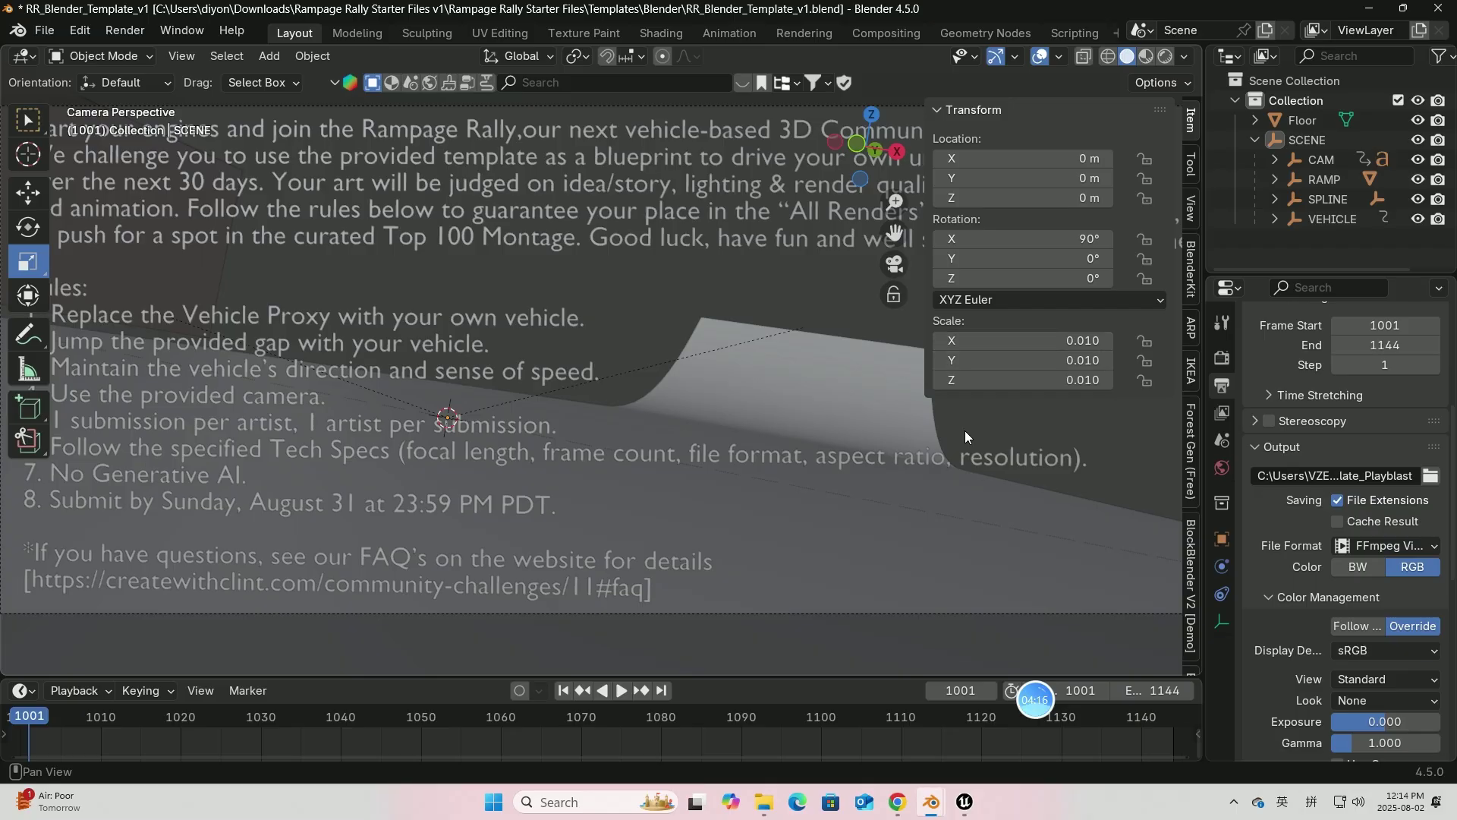
pyautogui.click(964, 802)
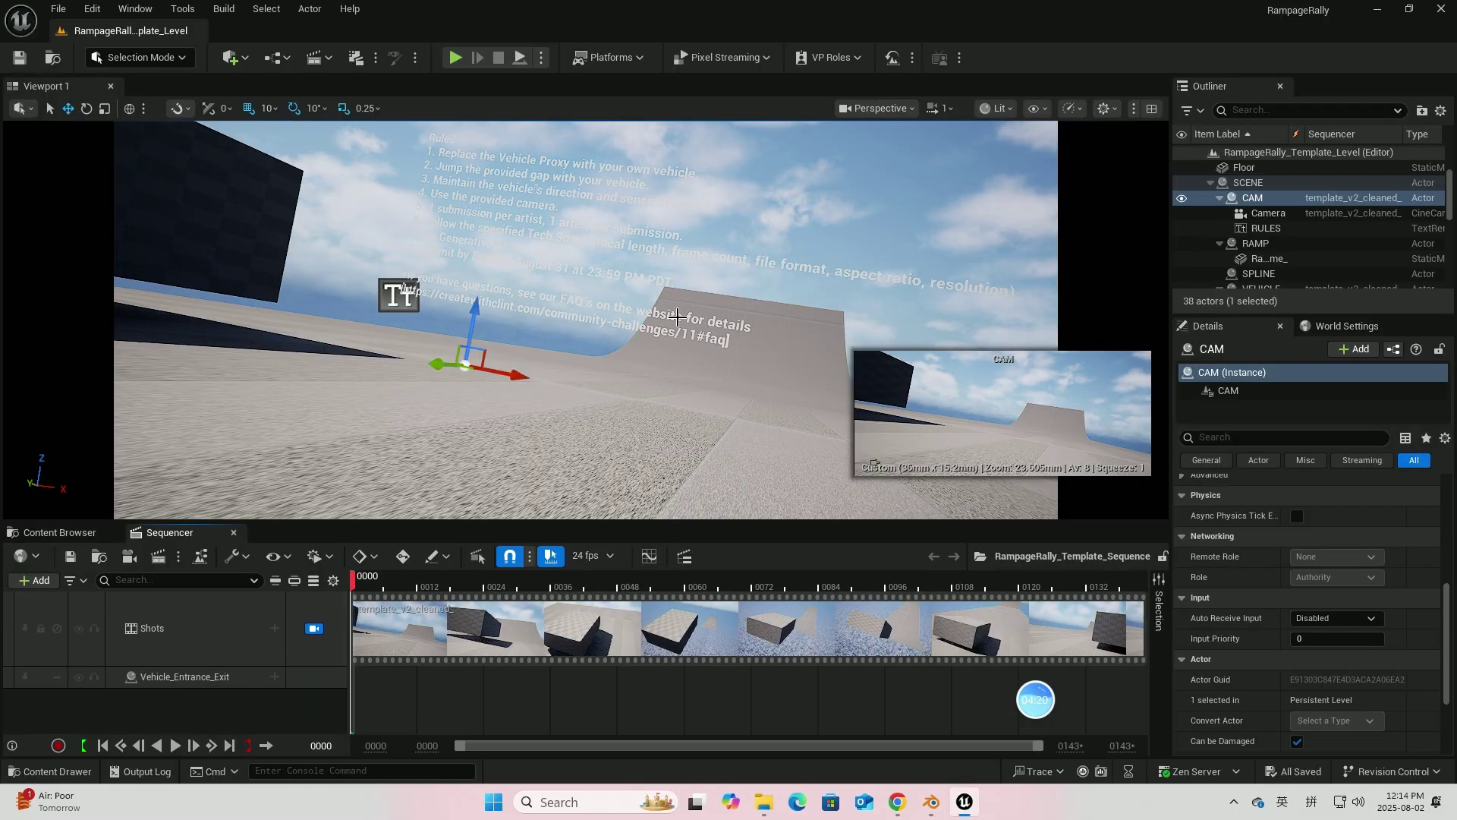
pyautogui.click(234, 533)
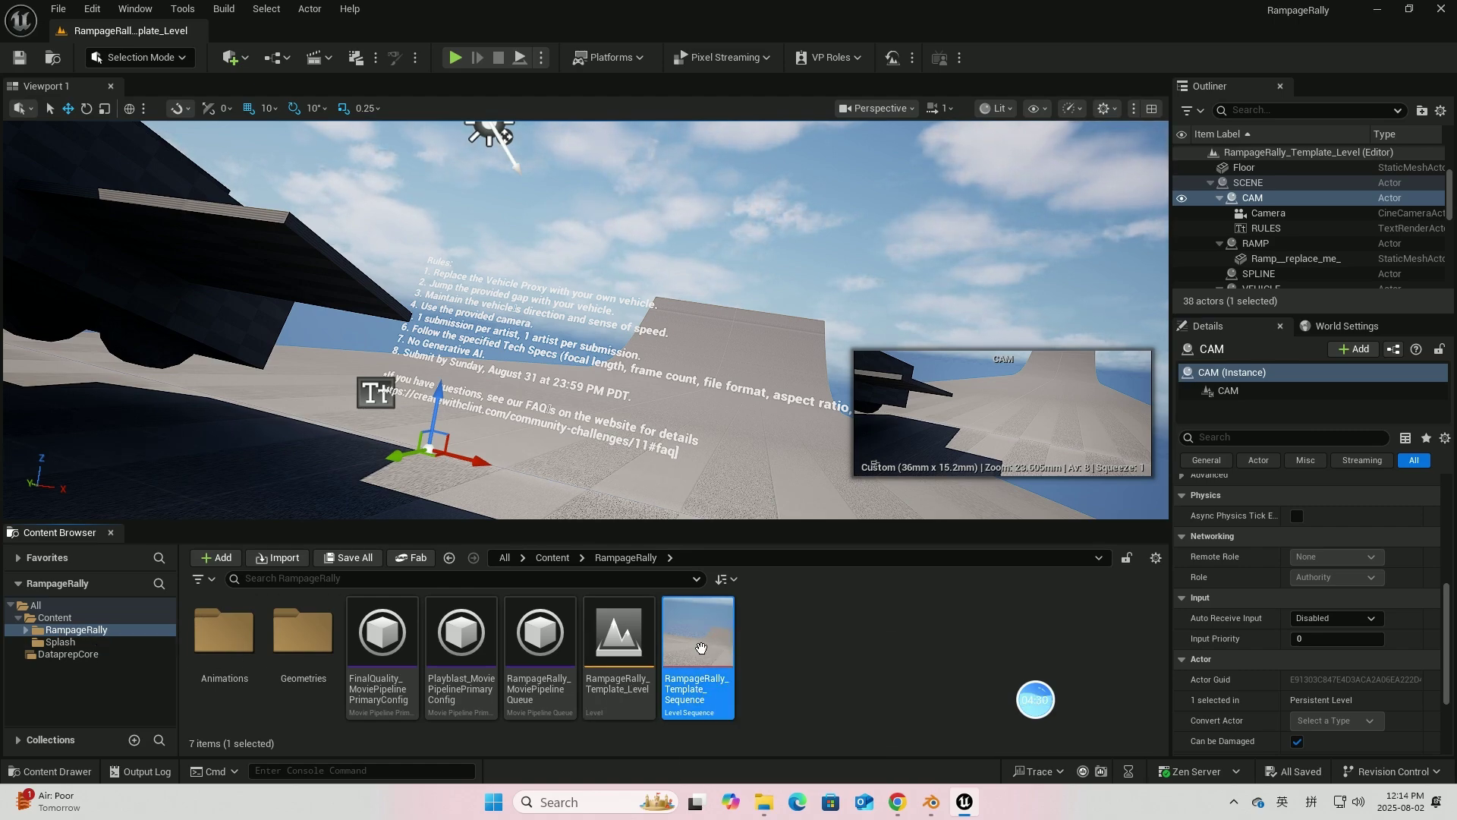
pyautogui.doubleClick(699, 647)
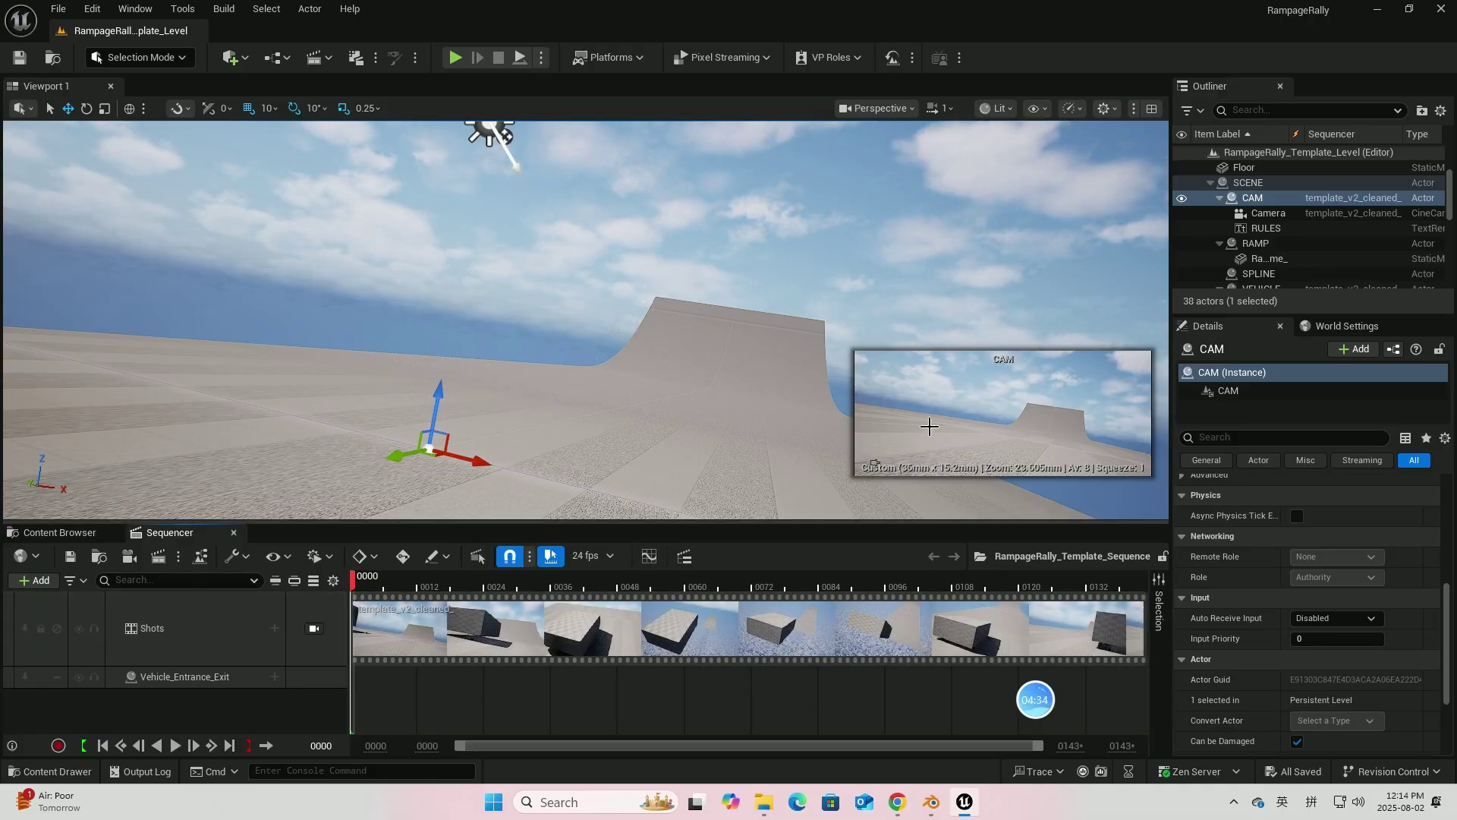
pyautogui.click(315, 630)
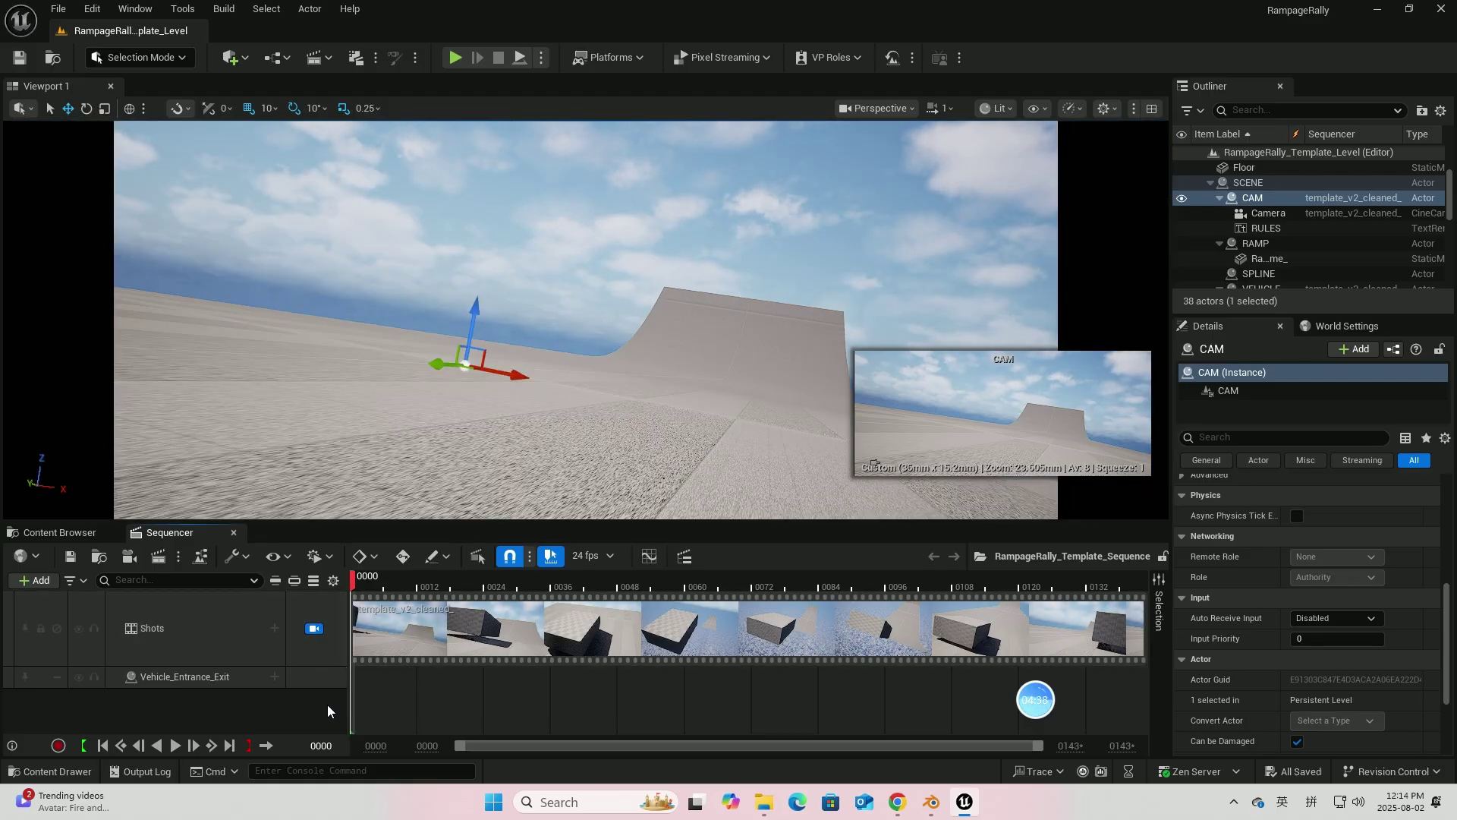
# Step: Play the template sequence through the shot camera, pause it and return the playhead to frame 0000
pyautogui.click(175, 746)
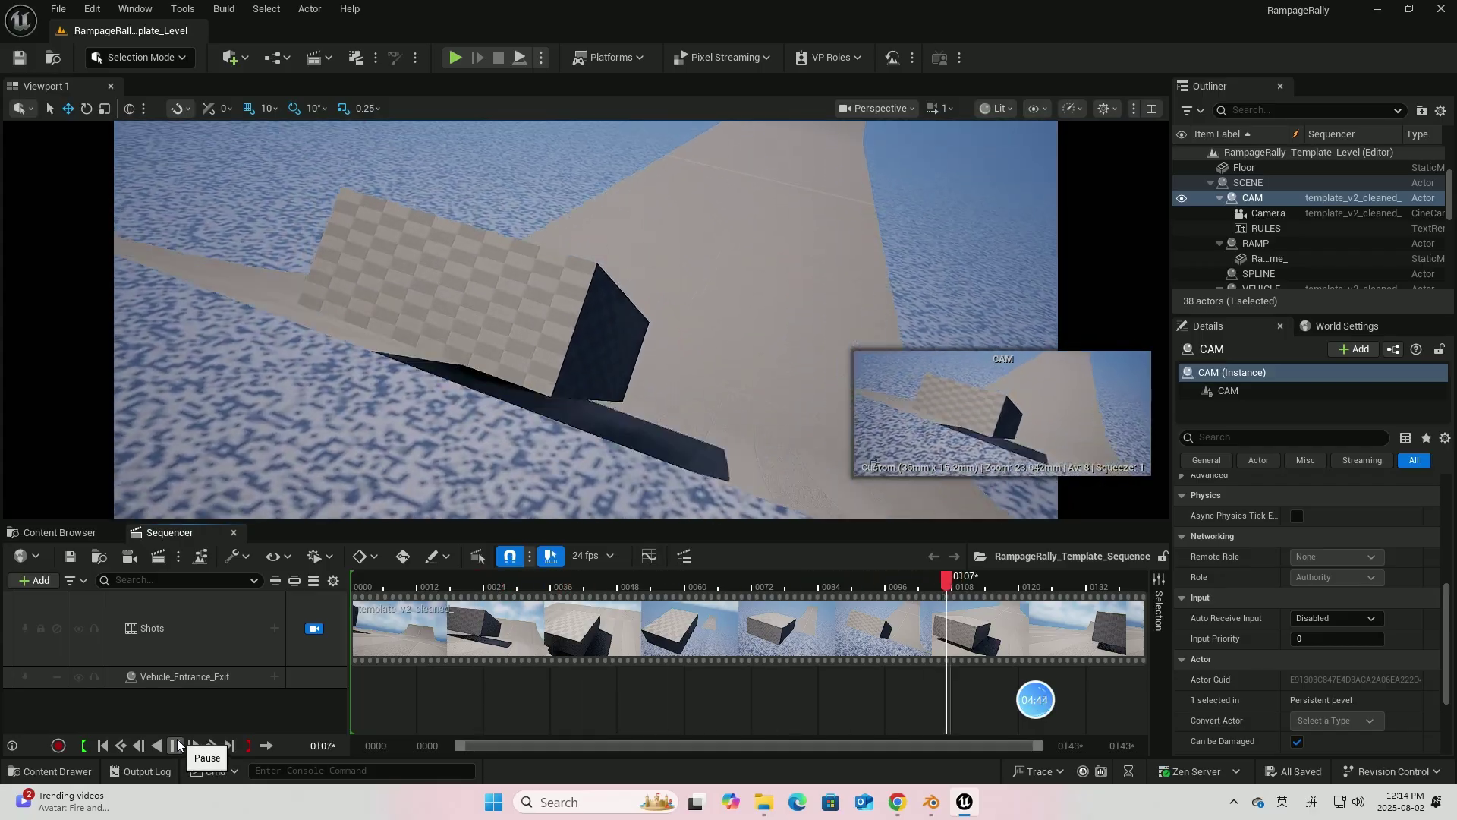
pyautogui.click(177, 746)
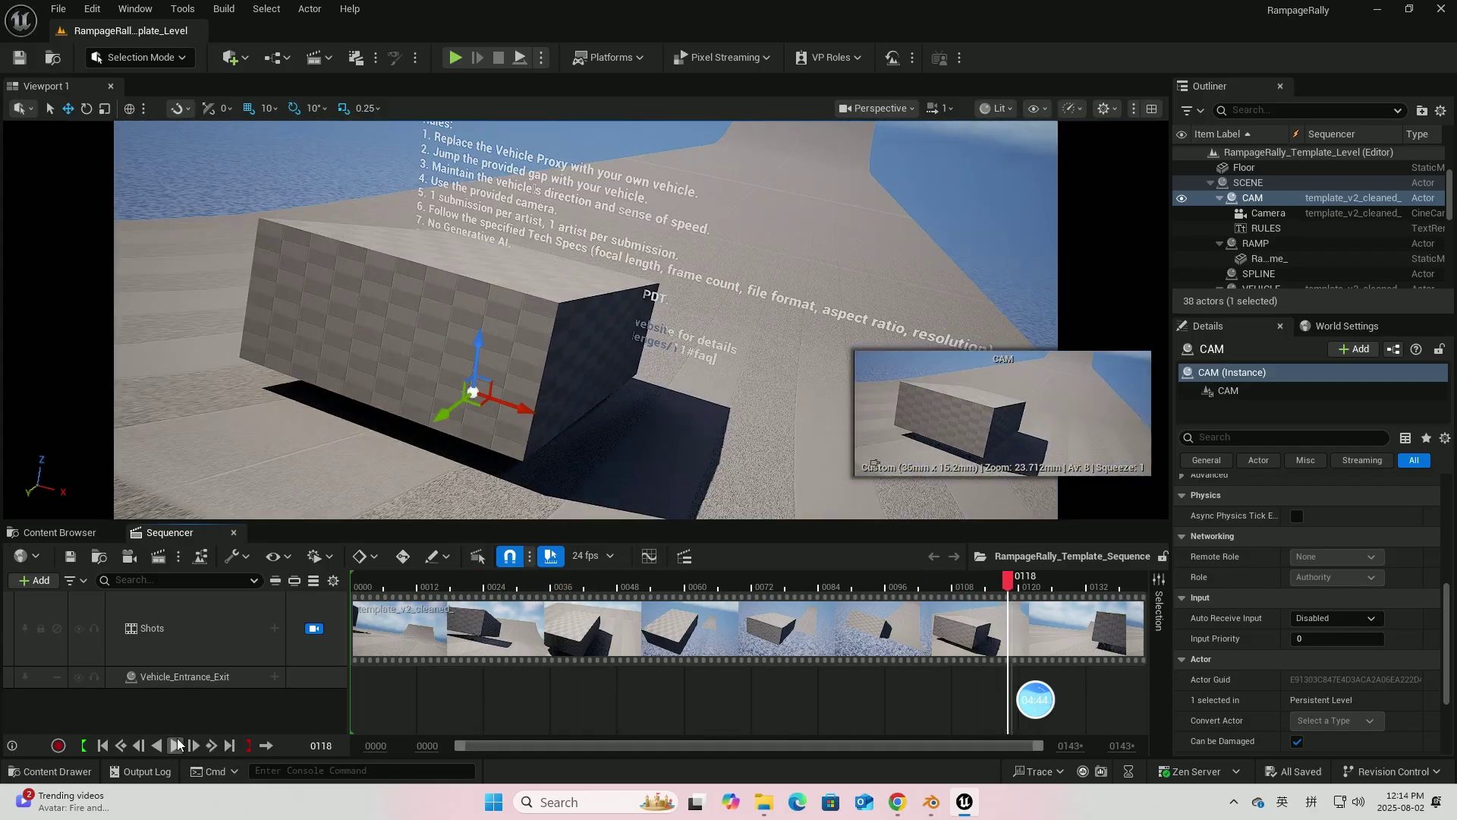
pyautogui.click(103, 745)
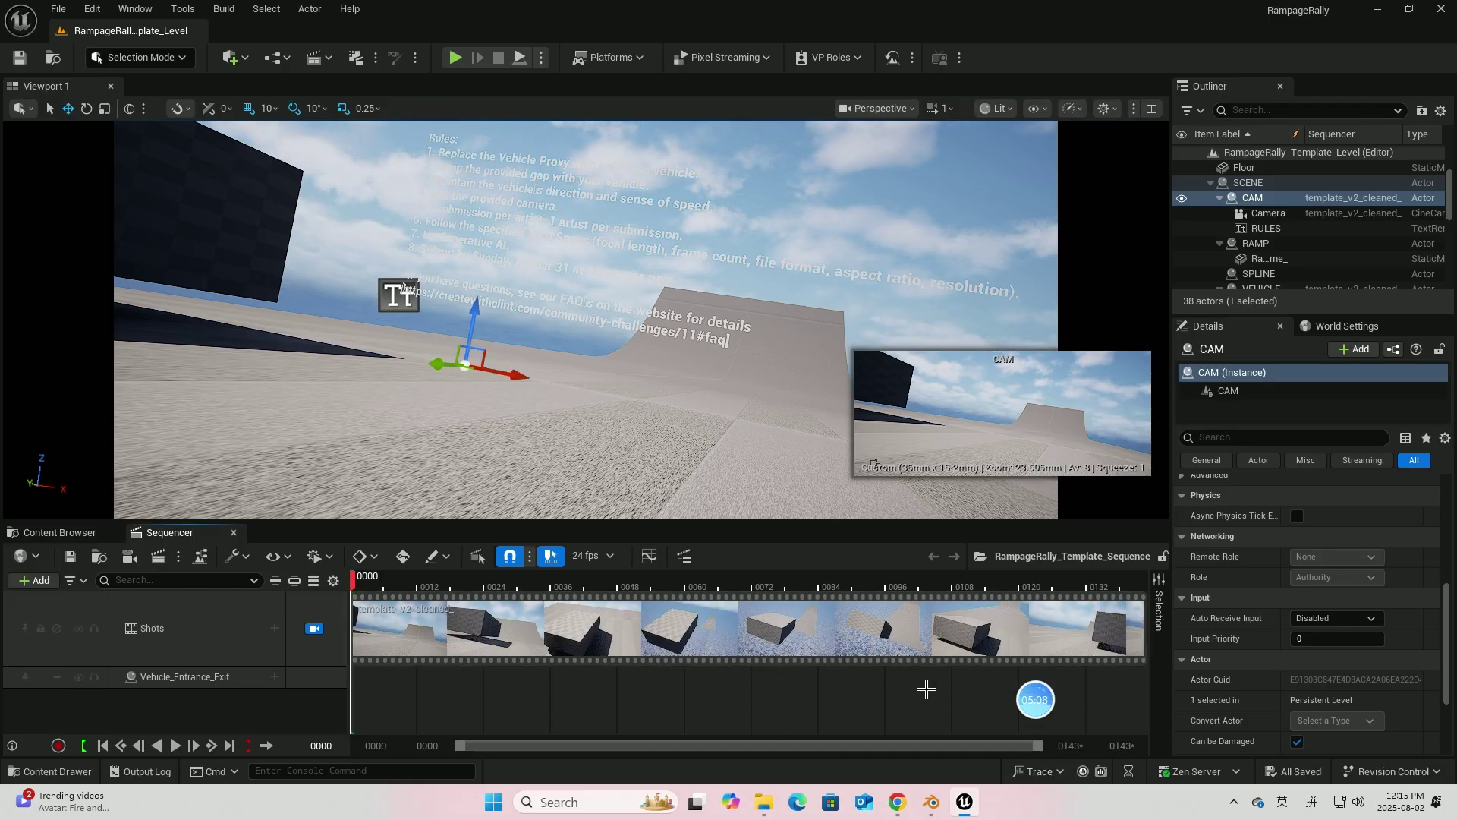
# Step: Switch to the RR_Blender_Template_v1 file in Blender, compare its frame range with the Unreal sequence, and return to Unreal Engine
pyautogui.moveTo(932, 802)
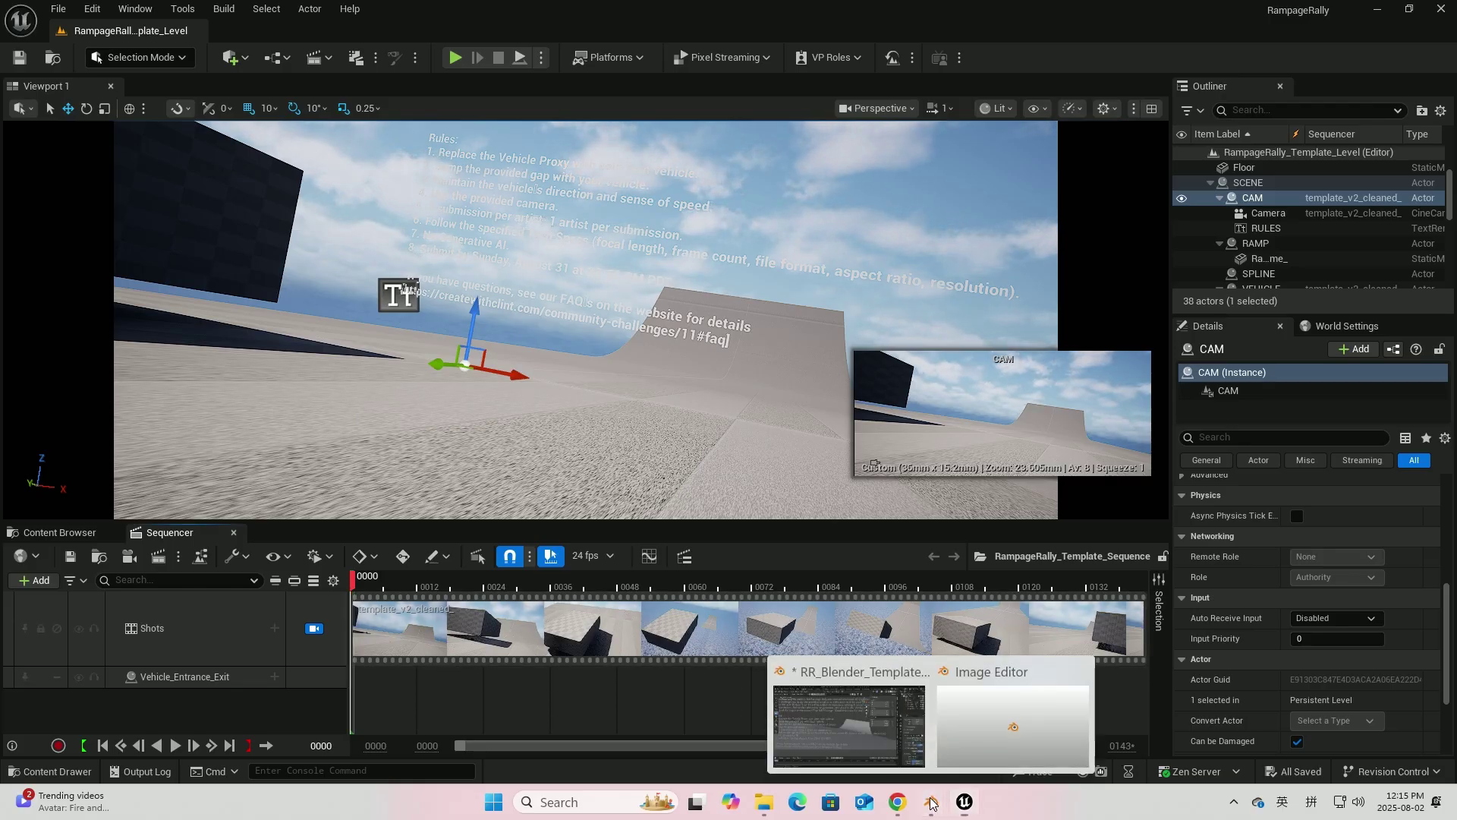
pyautogui.click(880, 703)
pyautogui.scroll(3, 1366, 486)
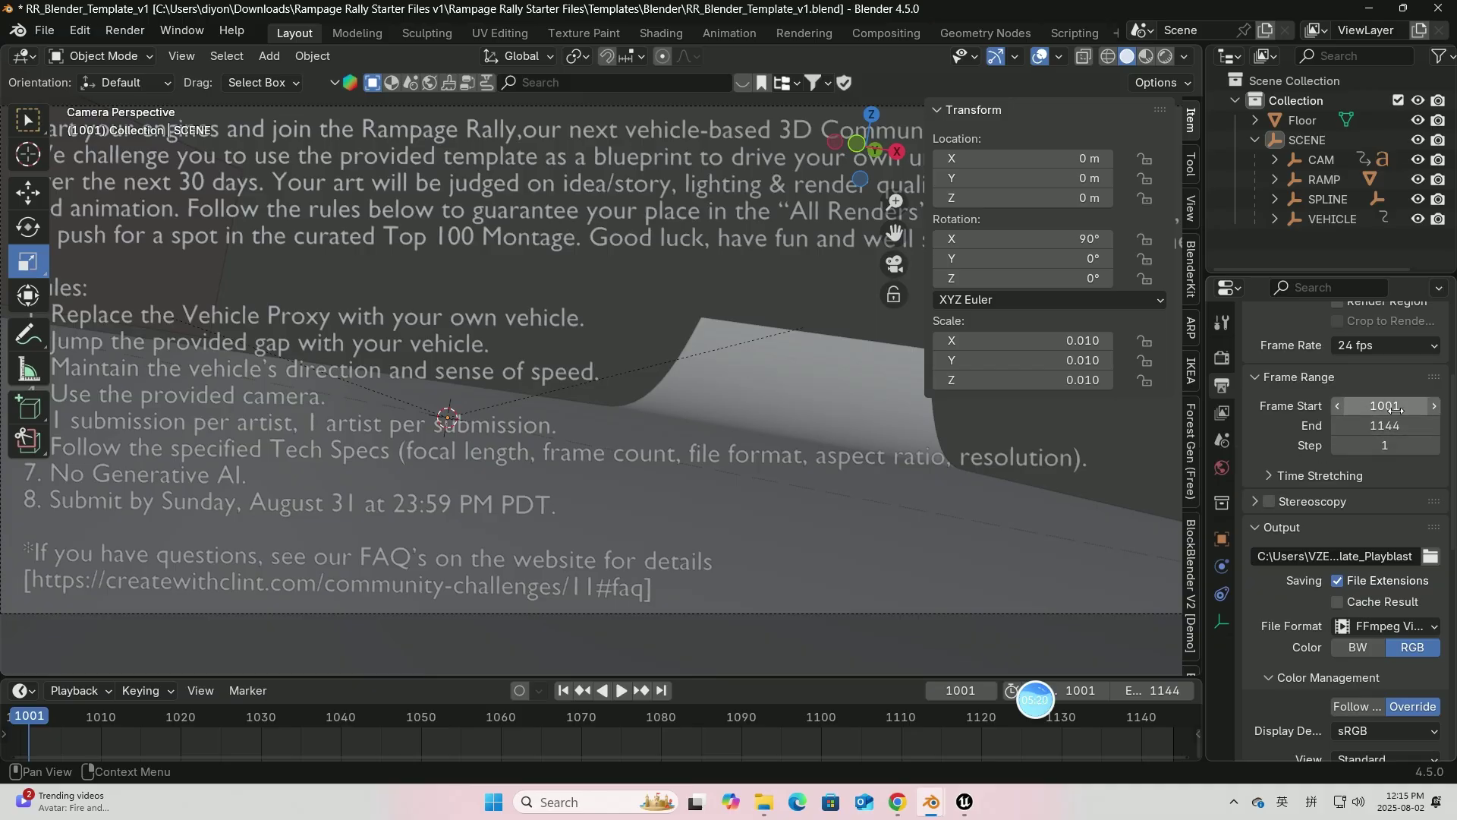
pyautogui.moveTo(962, 804)
pyautogui.click(963, 725)
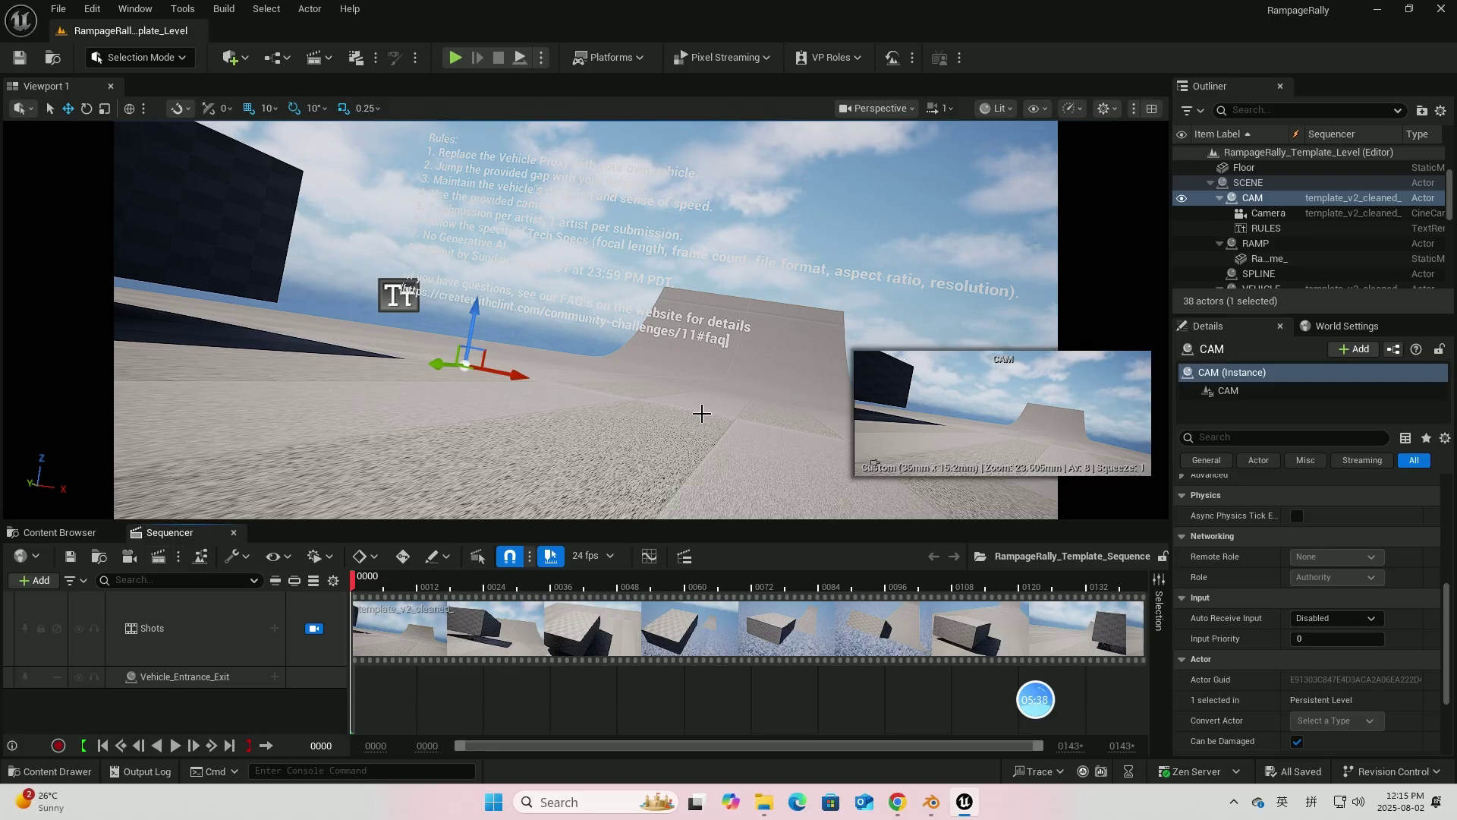
# Step: Open the Movie Render Queue for the template sequence and examine the output settings in the job's Unsaved Config
pyautogui.click(179, 557)
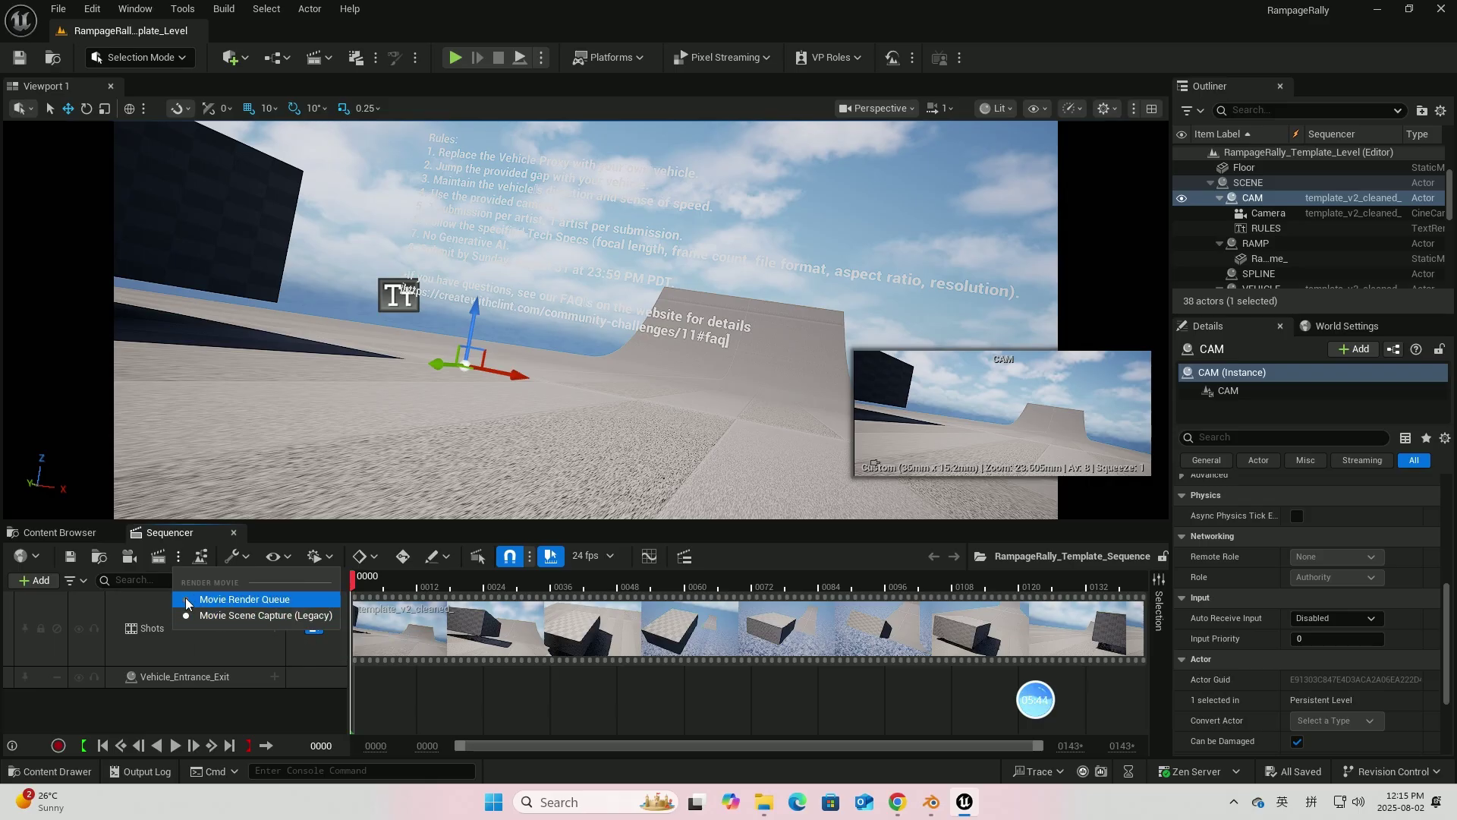
pyautogui.click(158, 558)
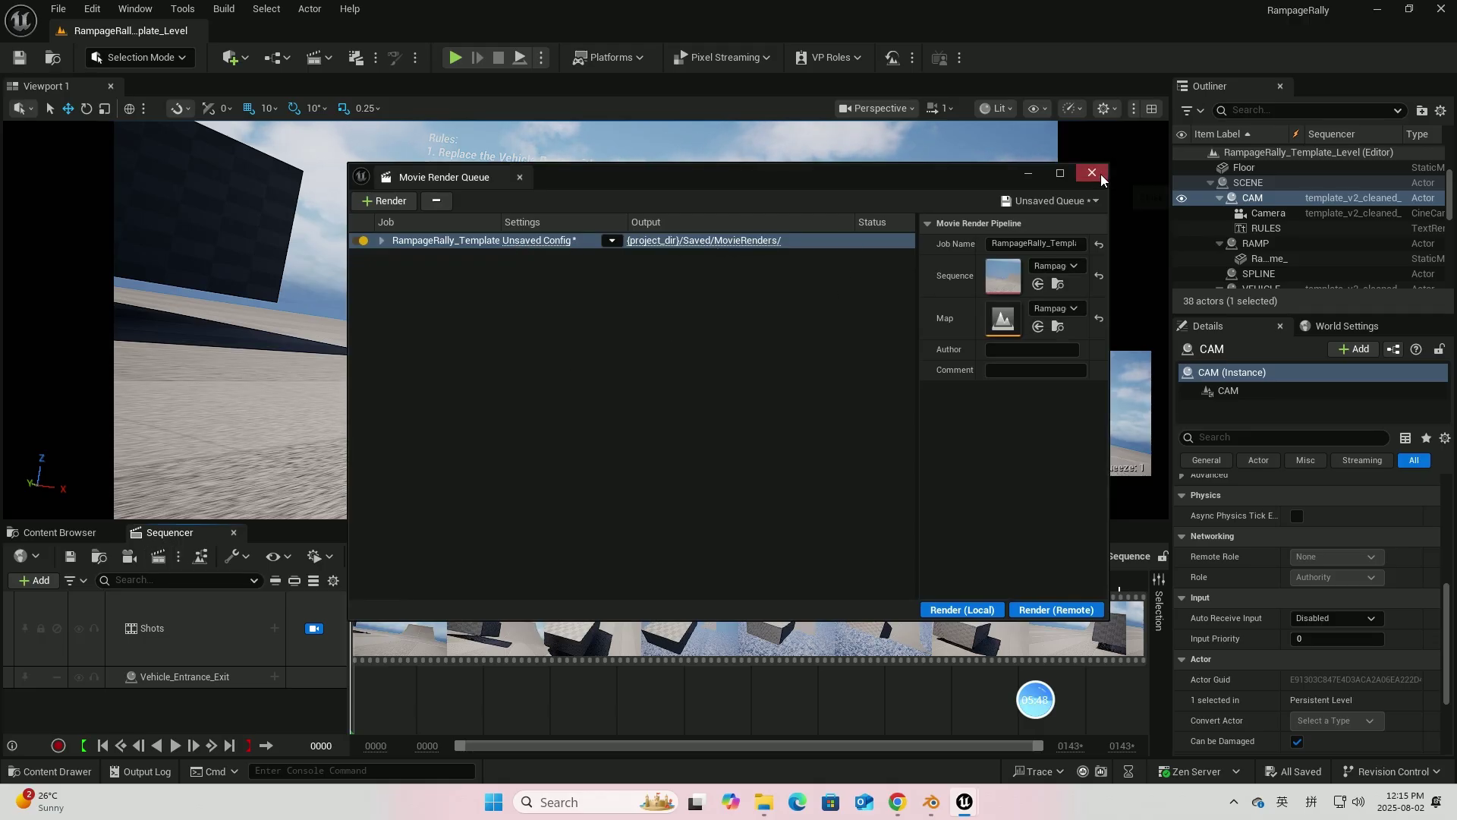
pyautogui.click(959, 610)
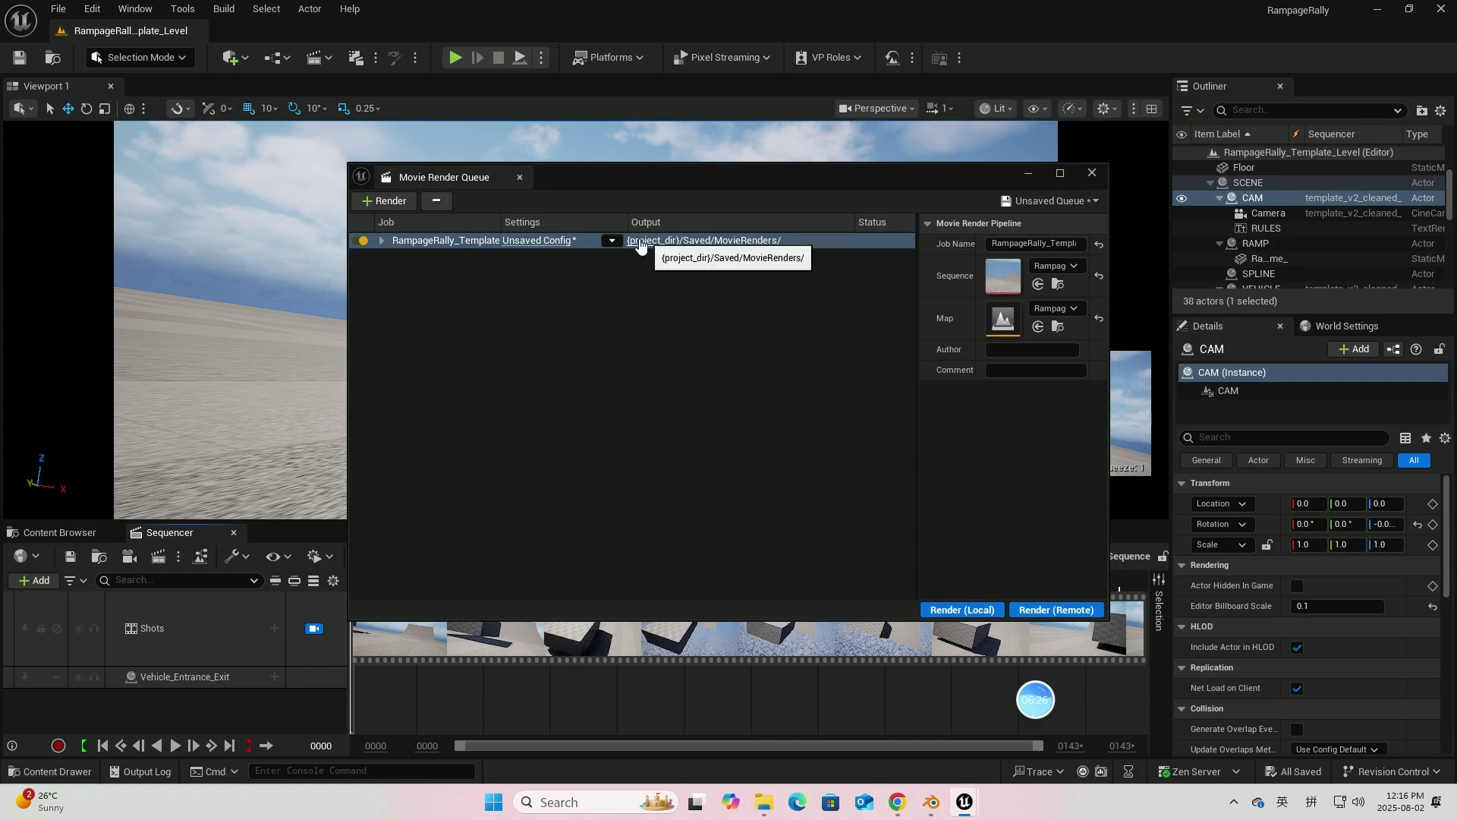
pyautogui.click(542, 241)
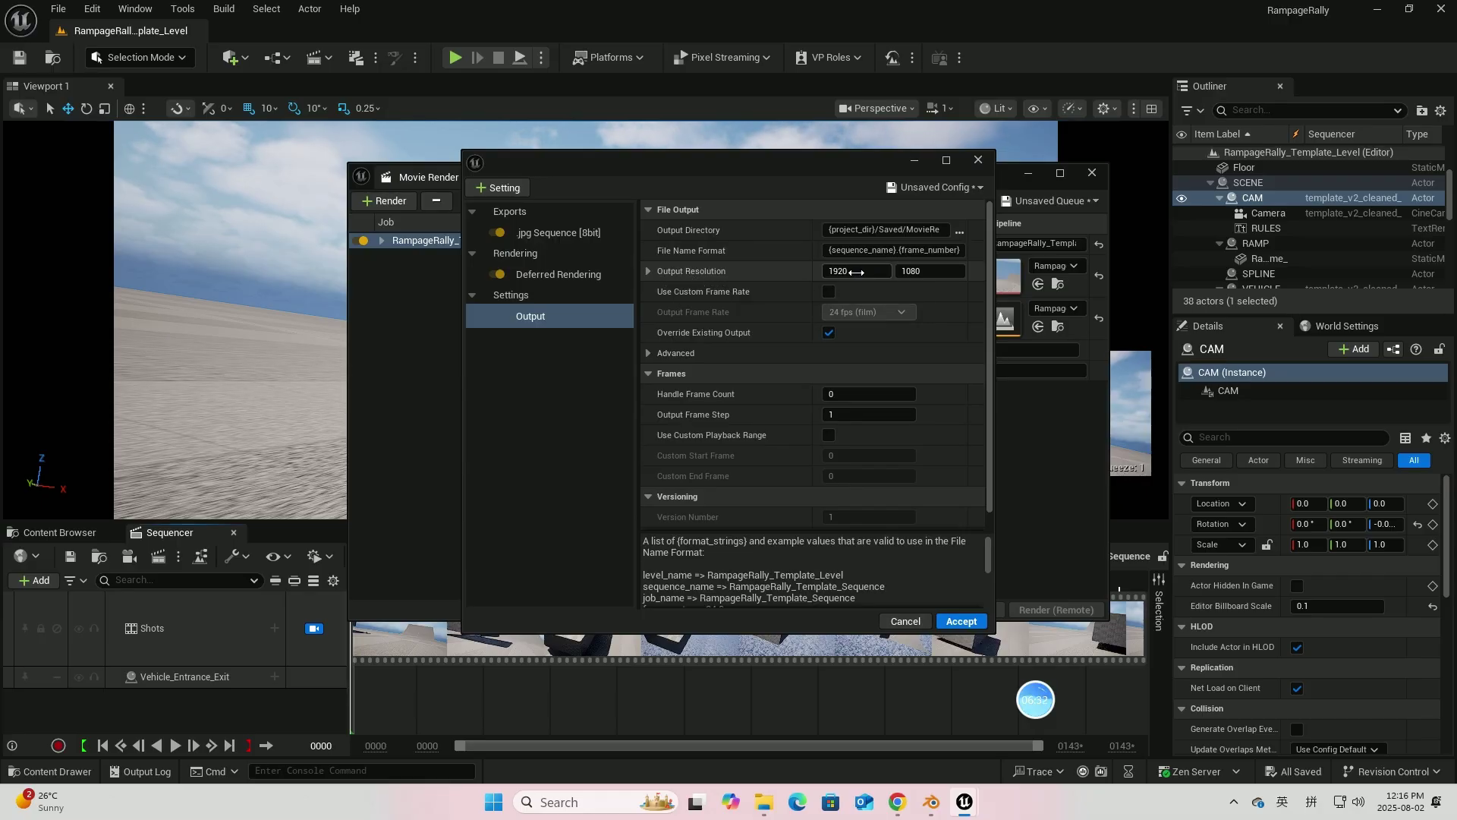
# Step: Compare the challenge page's tech specs with the Movie Render Queue output settings, and close the configuration and queue windows
pyautogui.click(898, 802)
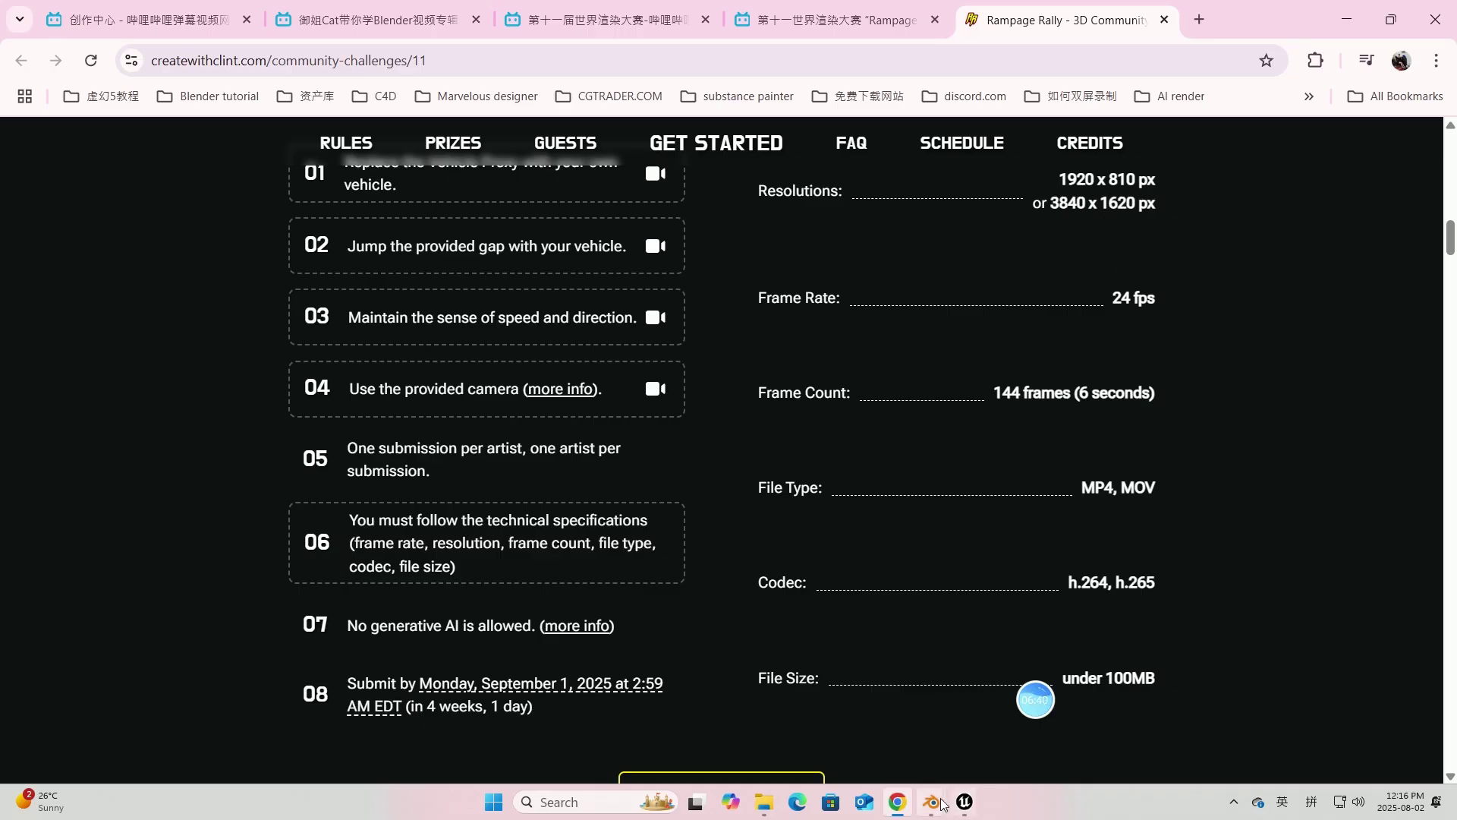
pyautogui.moveTo(964, 801)
pyautogui.moveTo(877, 733)
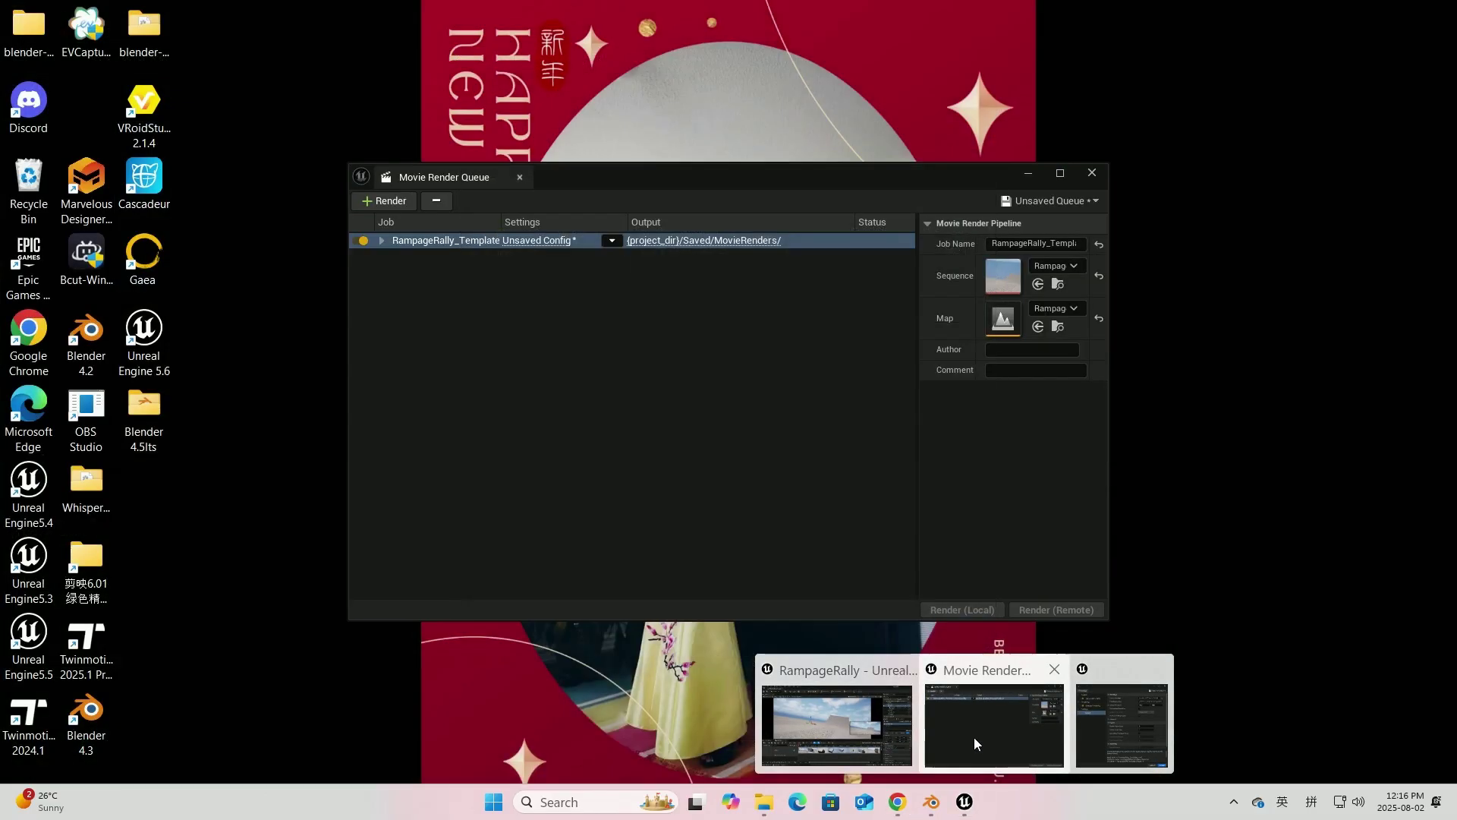
pyautogui.click(973, 736)
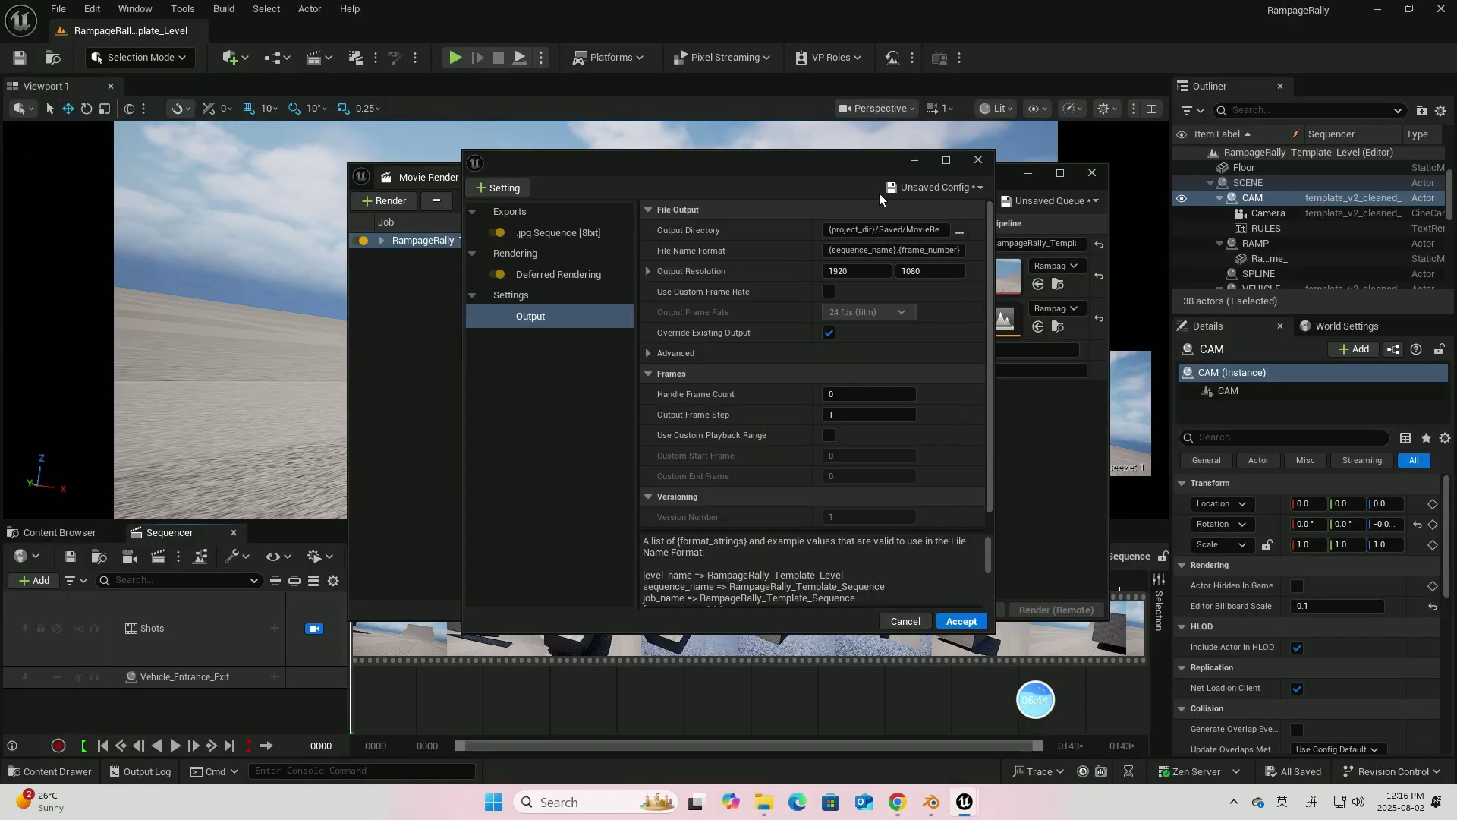
pyautogui.moveTo(859, 158); pyautogui.dragTo(830, 394)
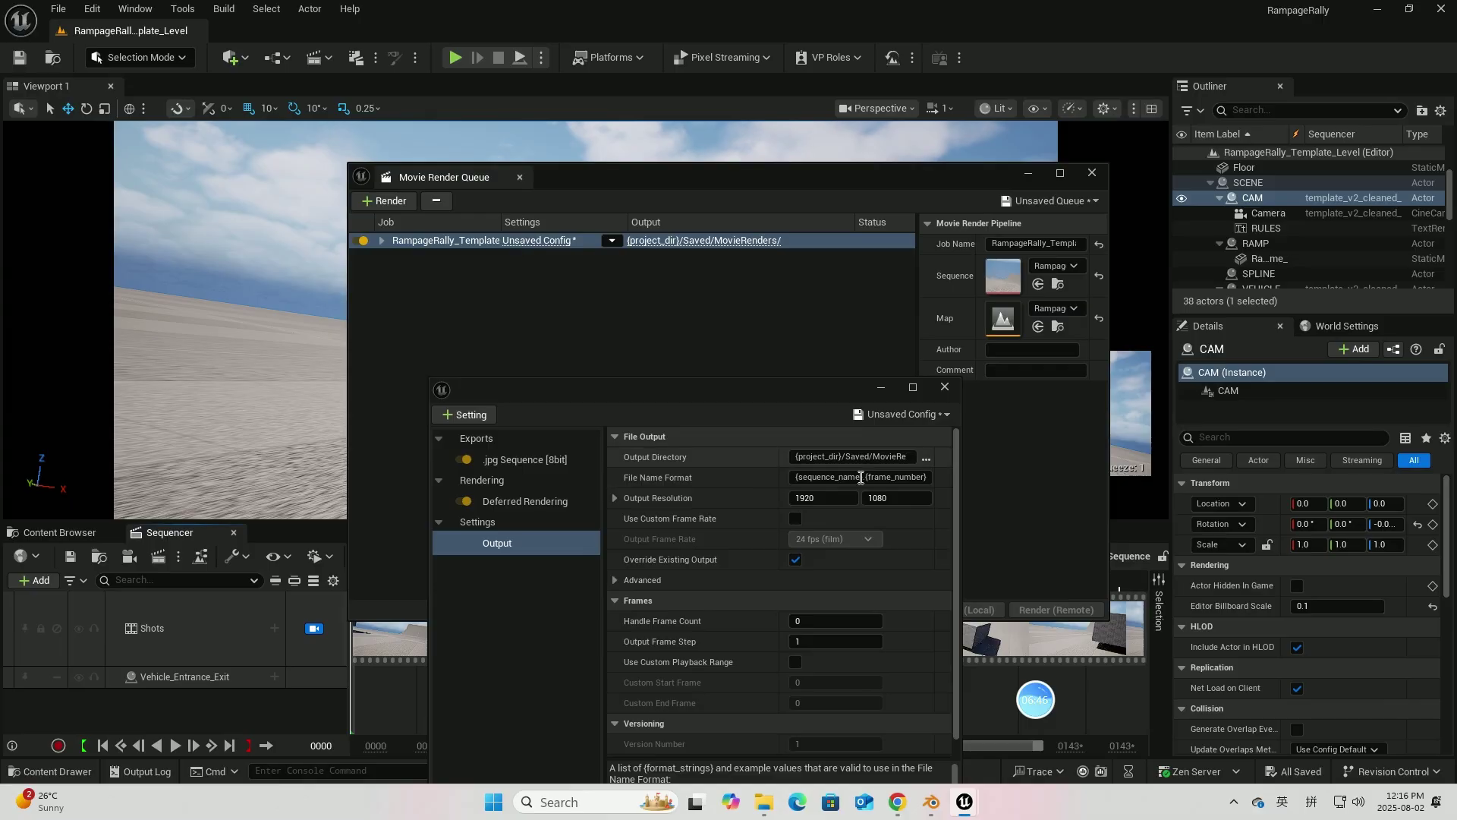
pyautogui.moveTo(789, 389); pyautogui.dragTo(785, 271)
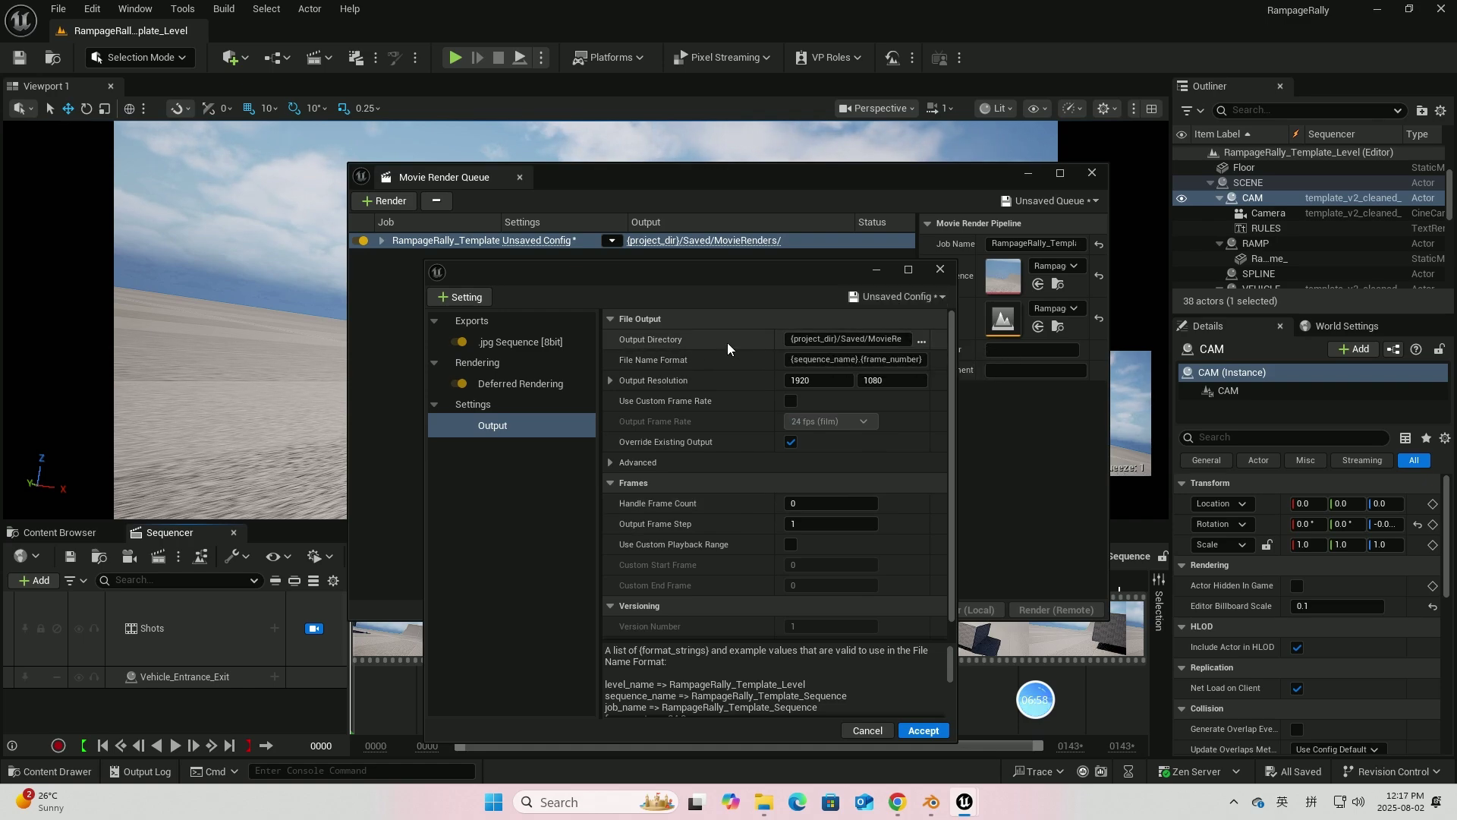
pyautogui.click(940, 270)
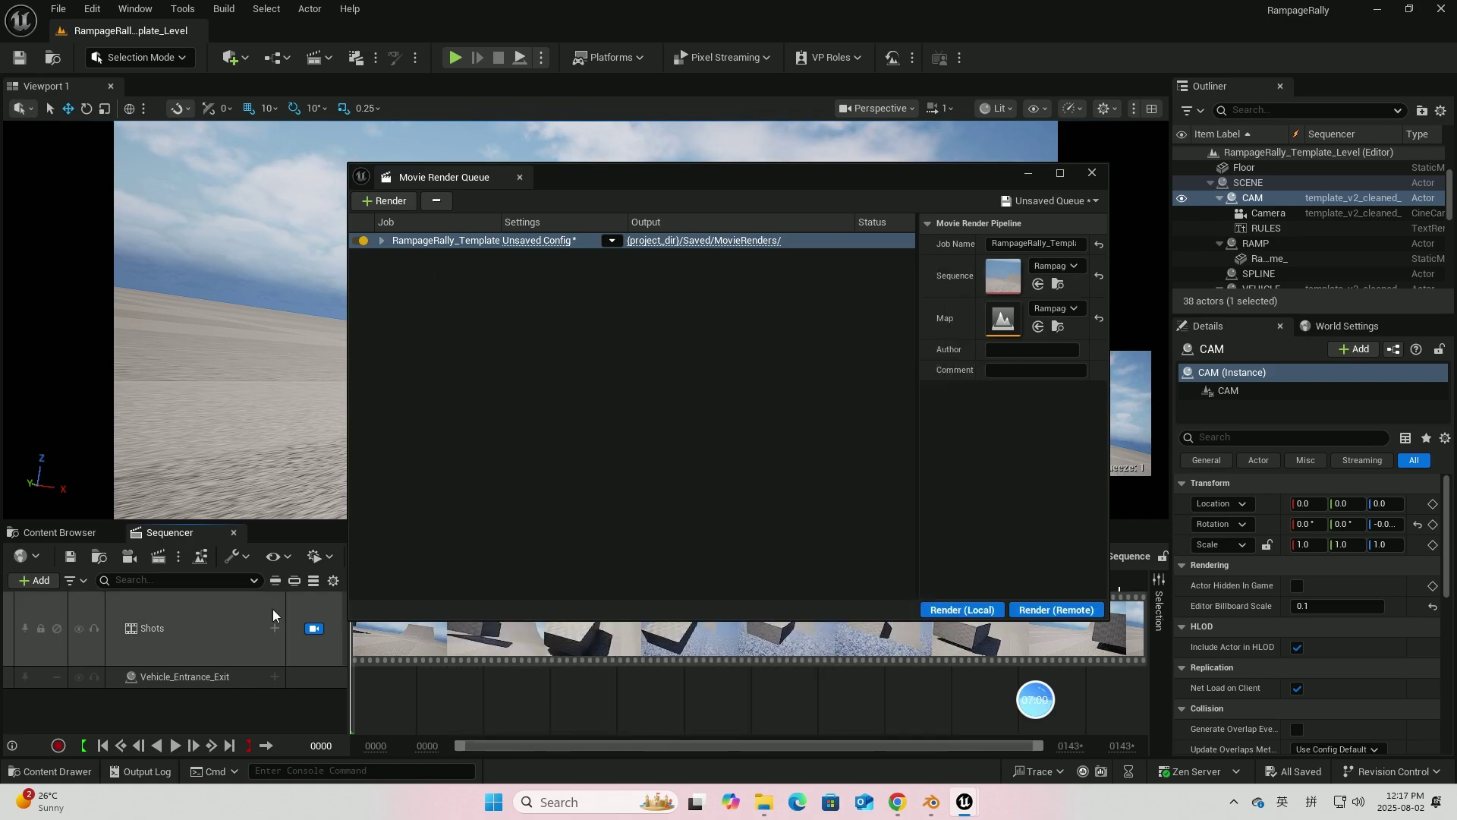
pyautogui.click(1093, 172)
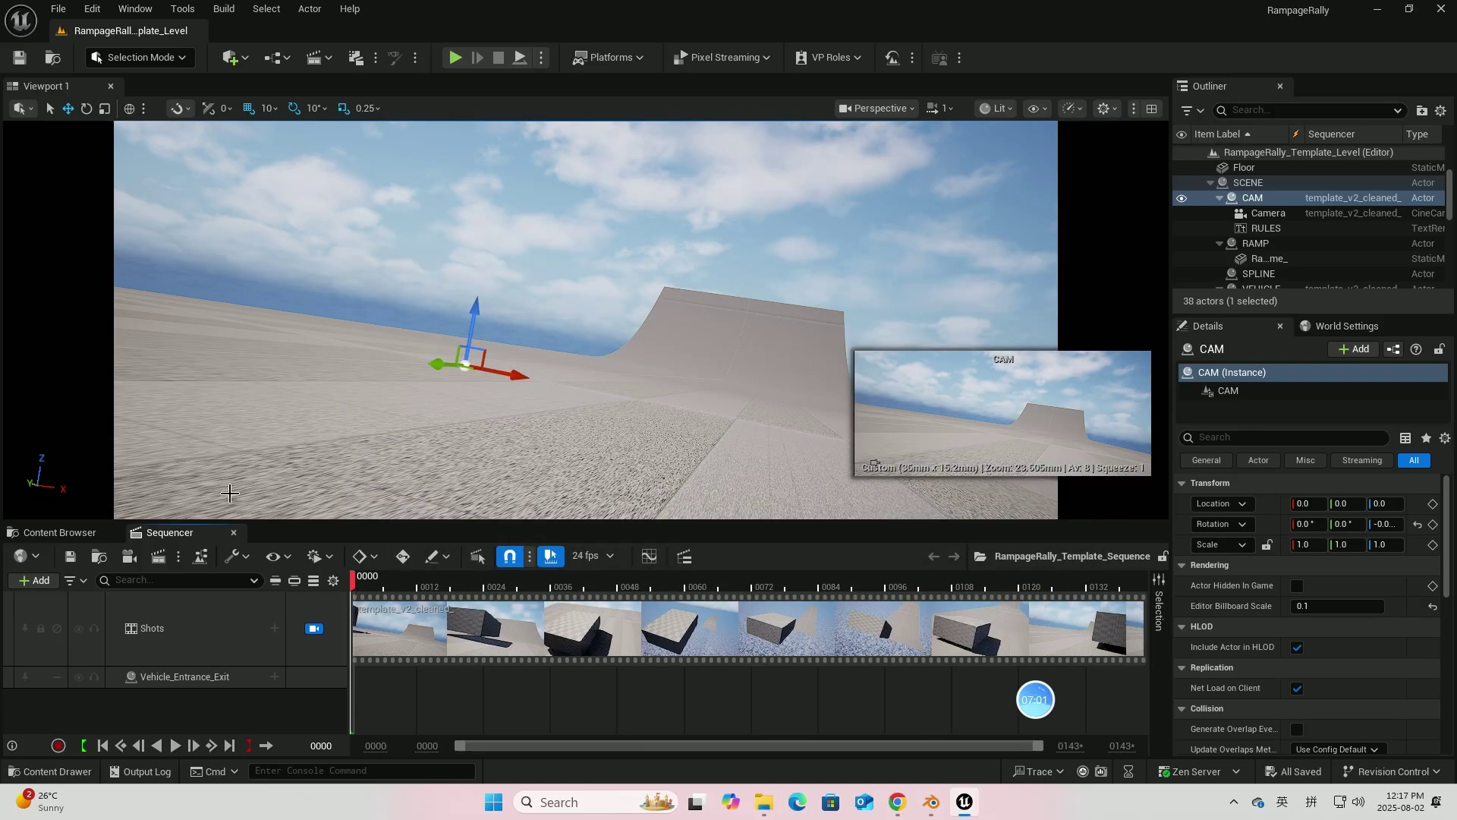
# Step: Open the Movie Scene Capture (Legacy) render settings for the sequence and examine the available resolutions
pyautogui.click(180, 557)
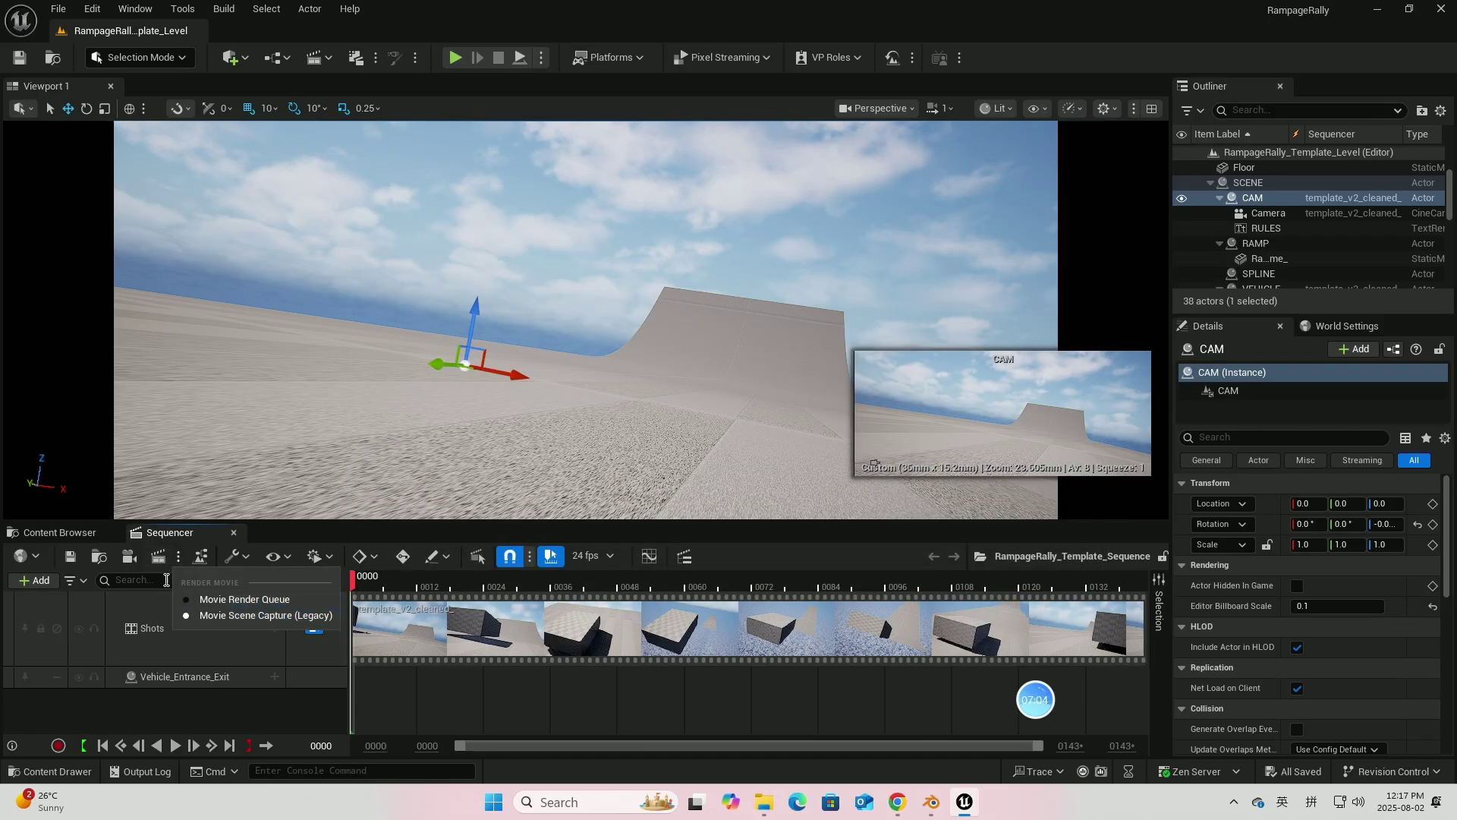
pyautogui.click(228, 614)
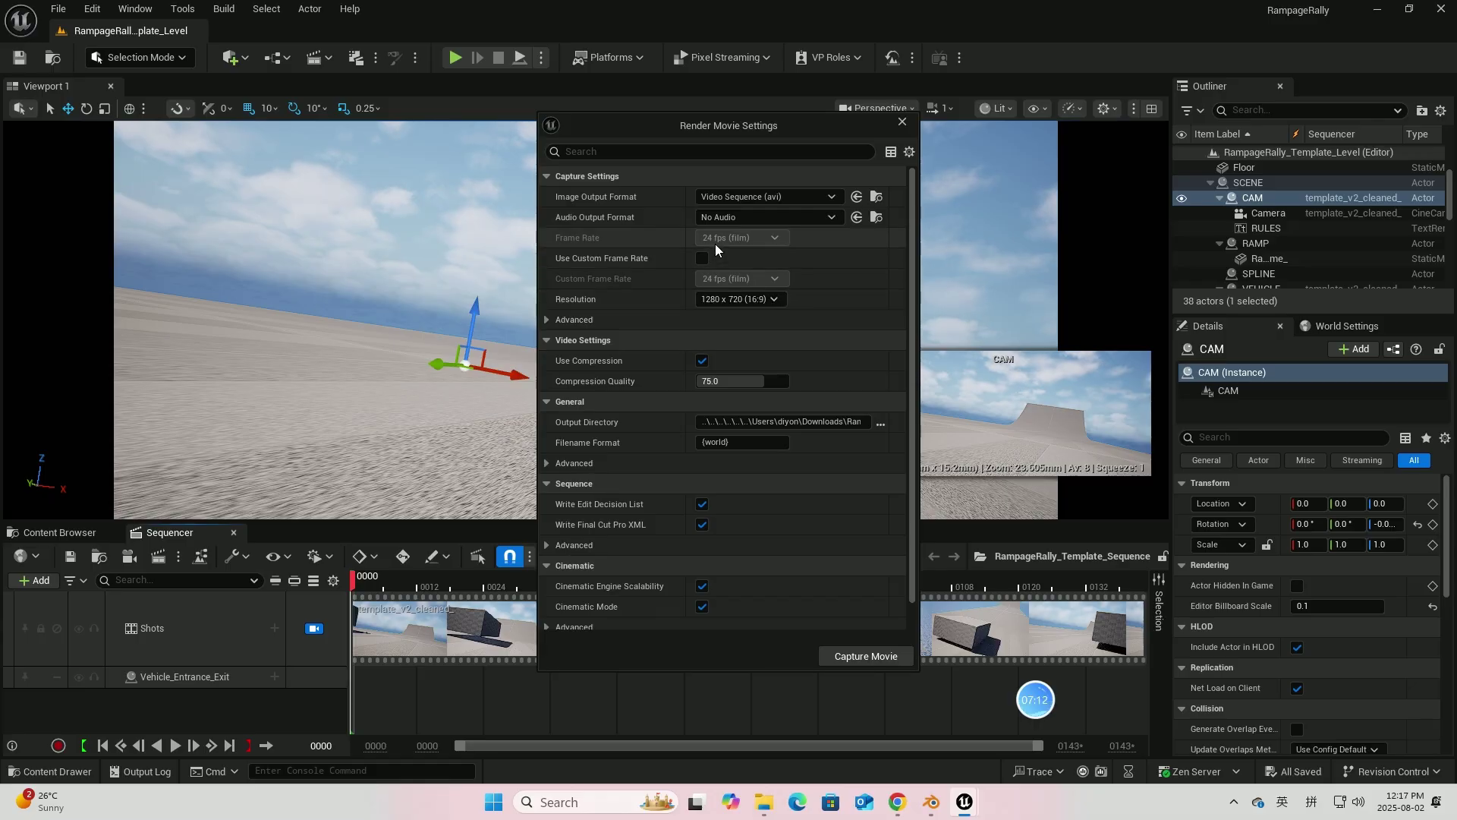
pyautogui.click(777, 299)
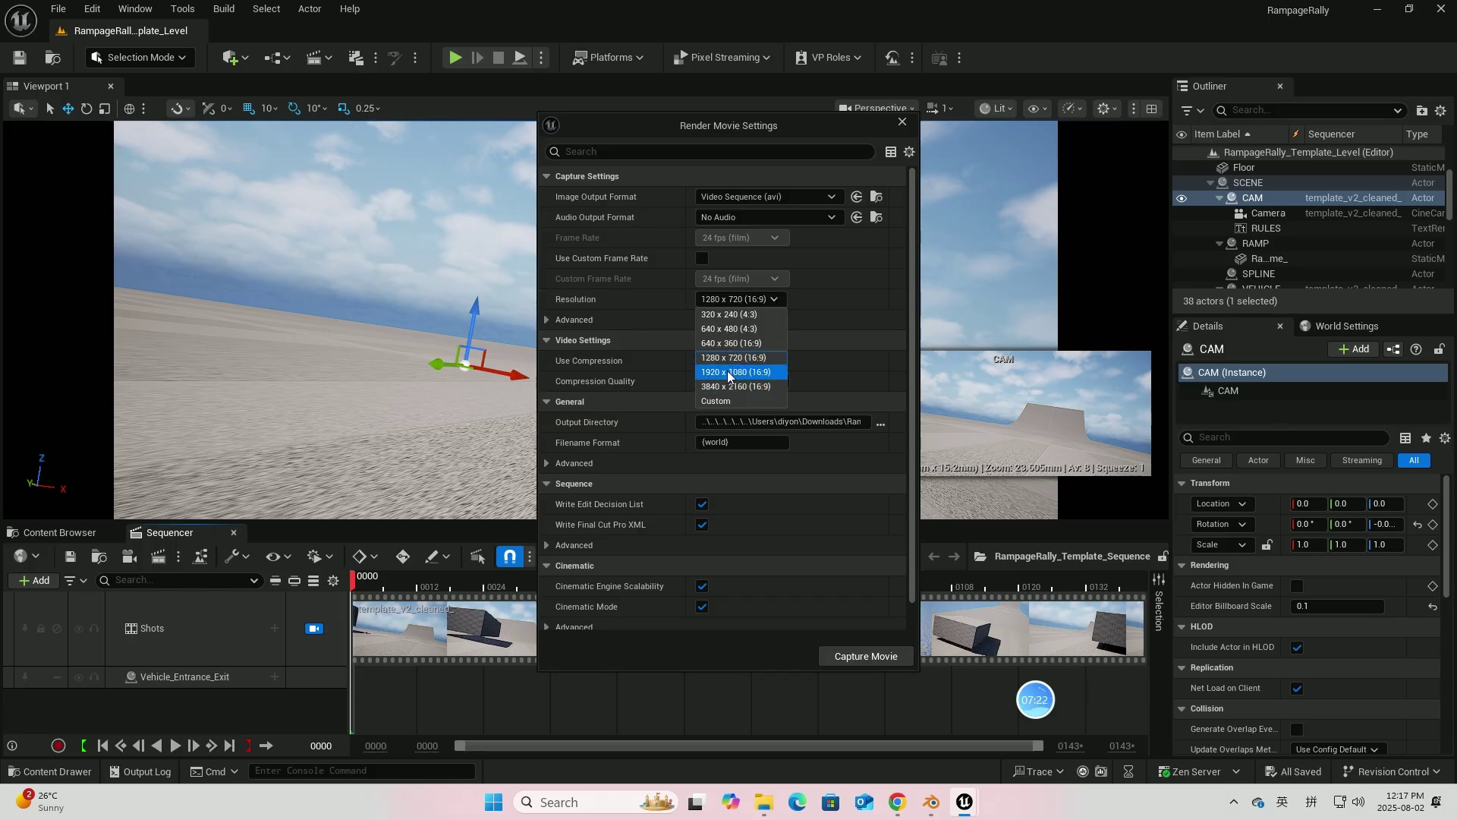
# Step: Check the challenge page's tech specs against the Render Movie Settings in Unreal Engine, and close the settings window
pyautogui.click(900, 803)
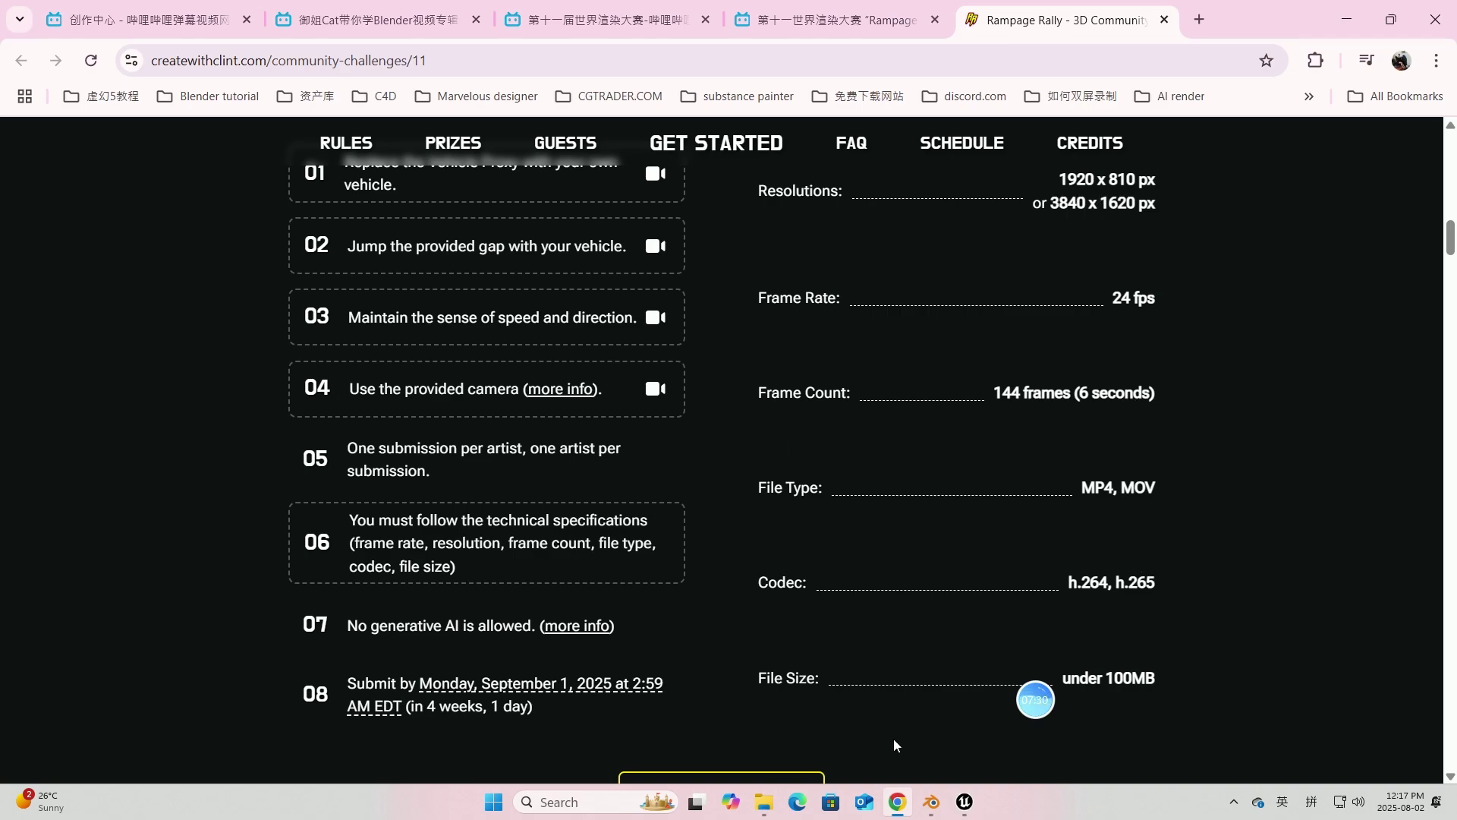
pyautogui.moveTo(964, 802)
pyautogui.click(925, 721)
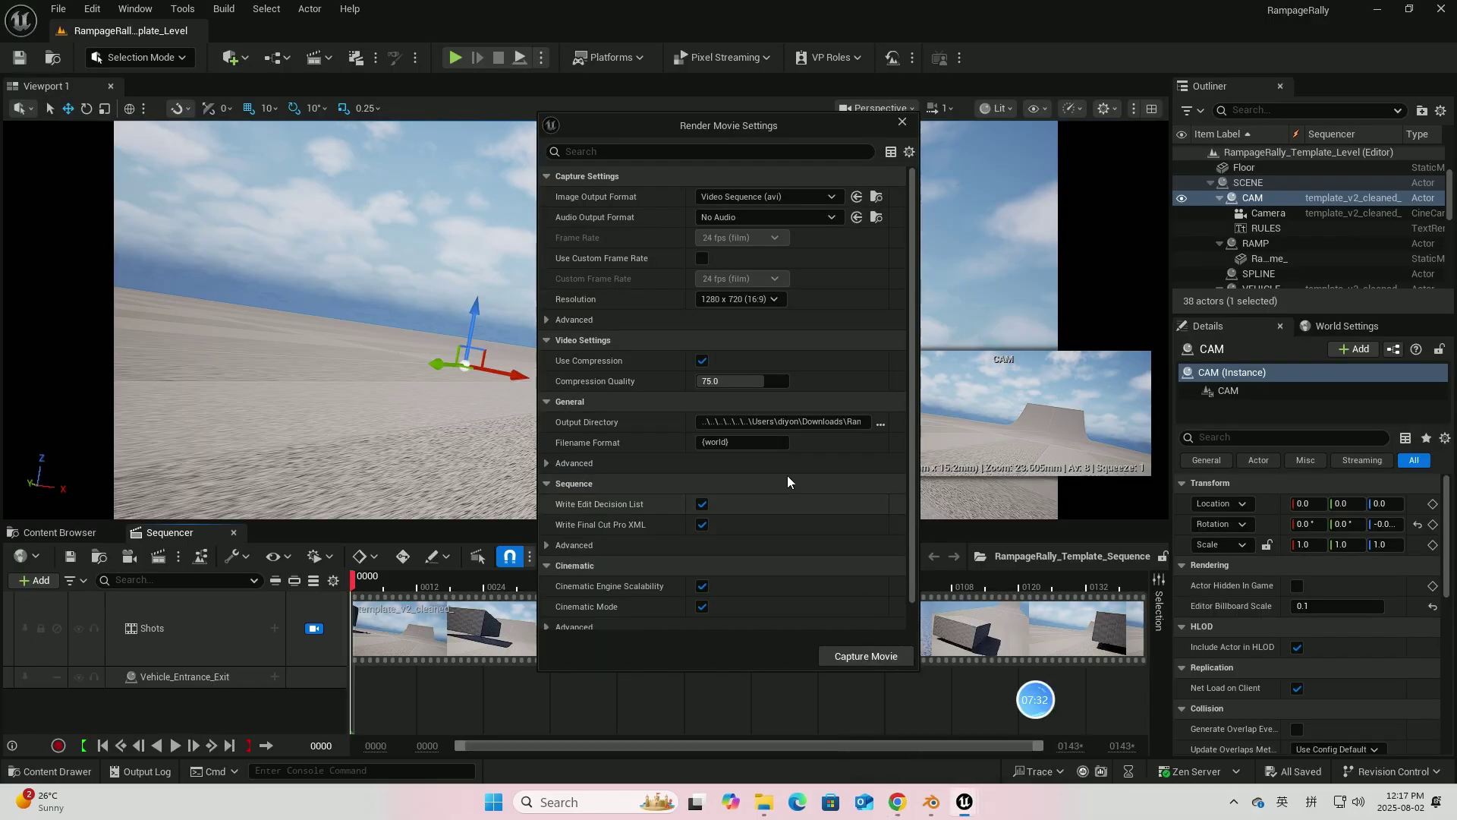
pyautogui.scroll(-2, 777, 508)
pyautogui.scroll(2, 777, 507)
pyautogui.click(903, 122)
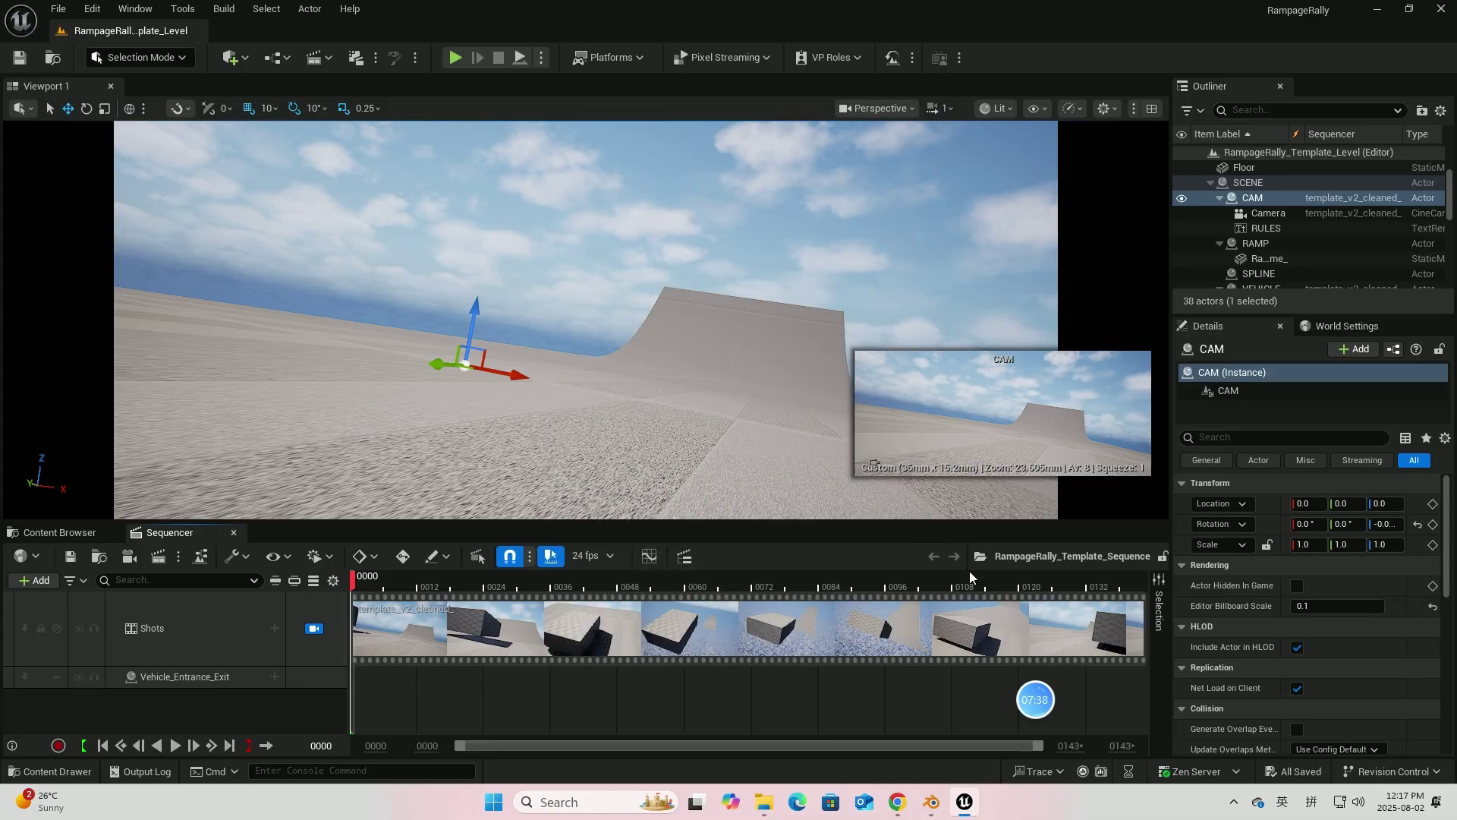
# Step: Switch to File Explorer, open the Rampage Rally Starter Files folder, view the contents of Assets and go back up
pyautogui.click(764, 802)
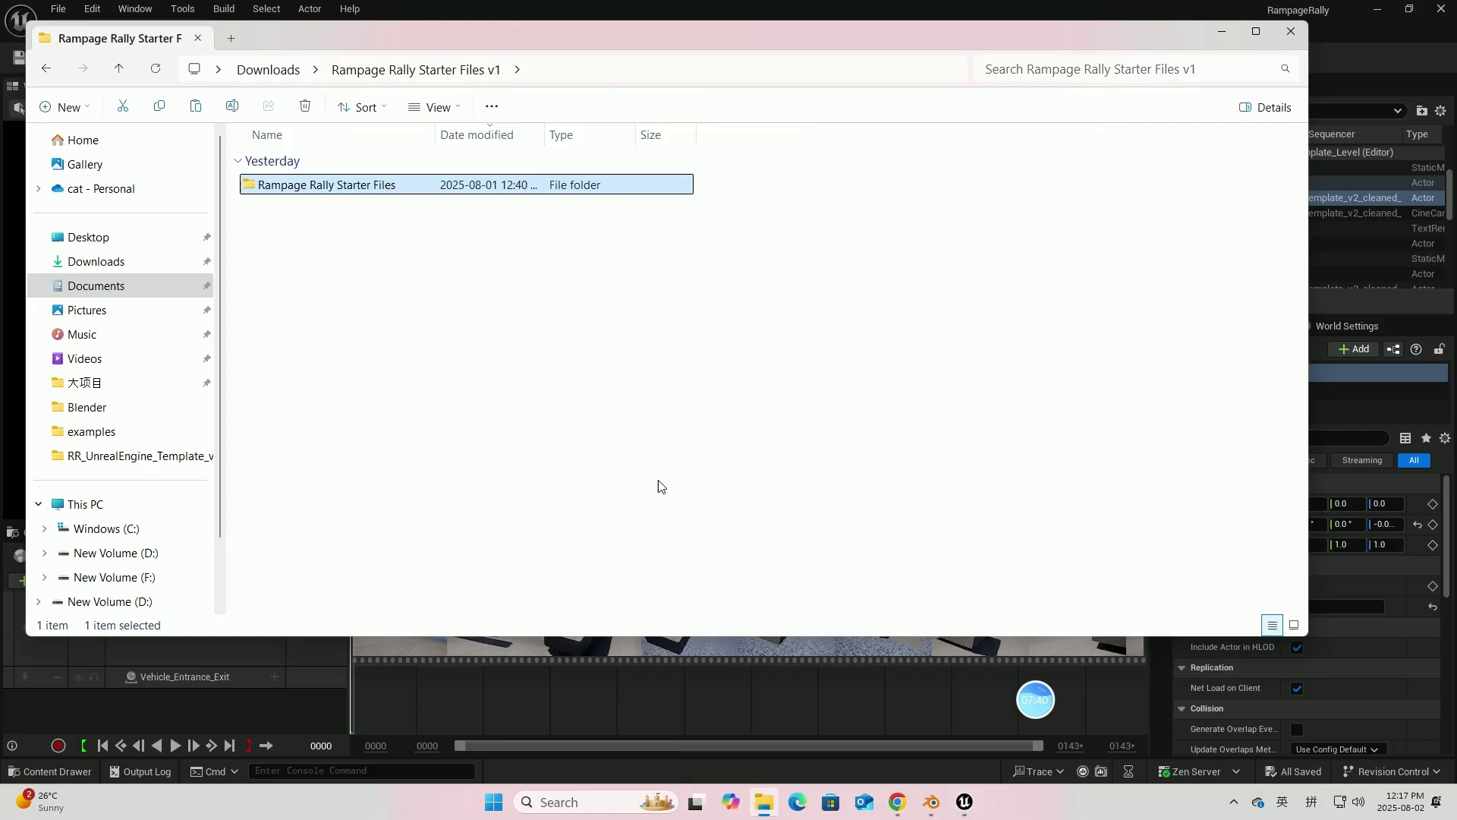
pyautogui.doubleClick(324, 185)
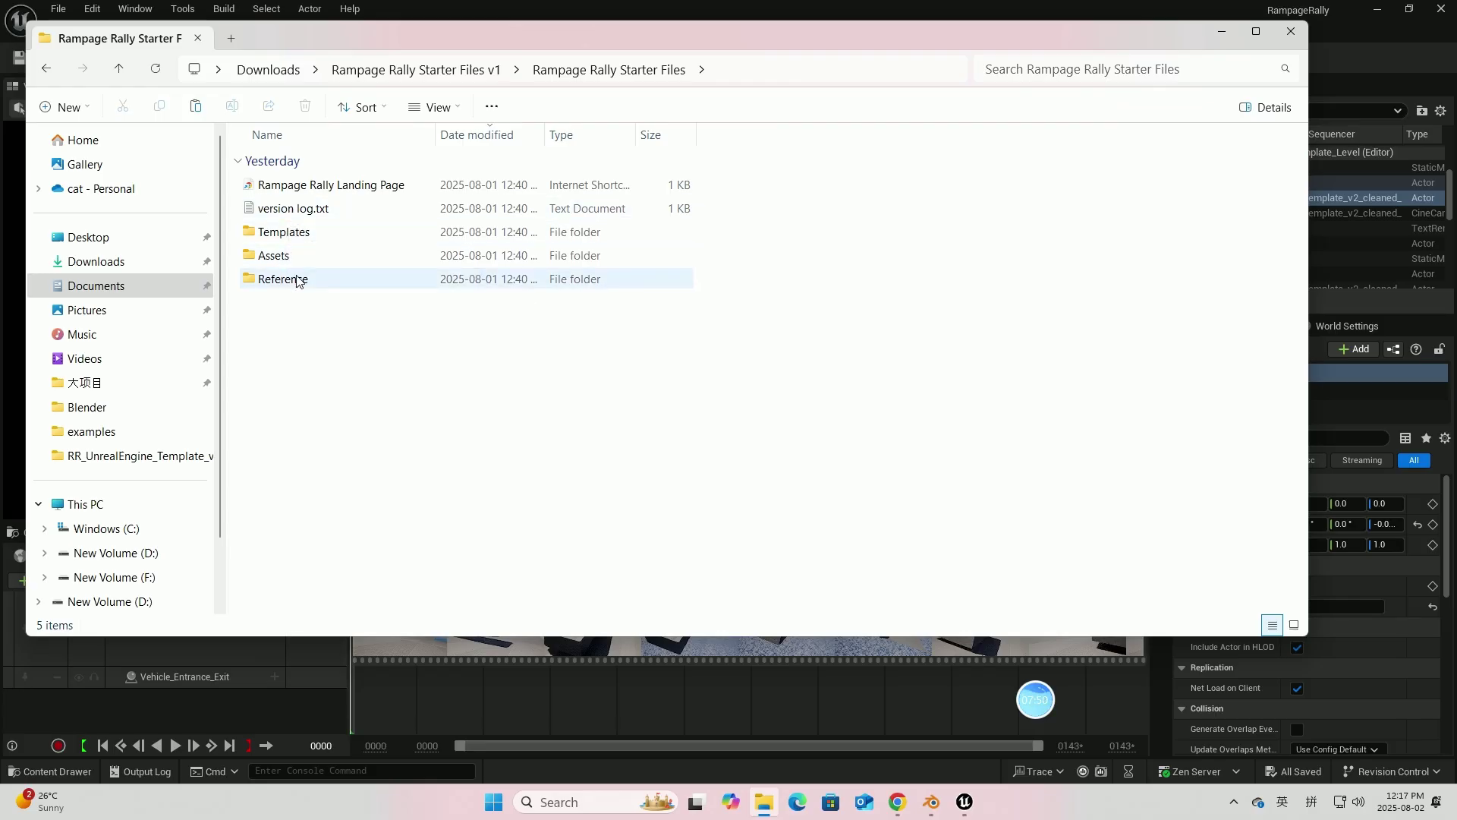
pyautogui.doubleClick(286, 258)
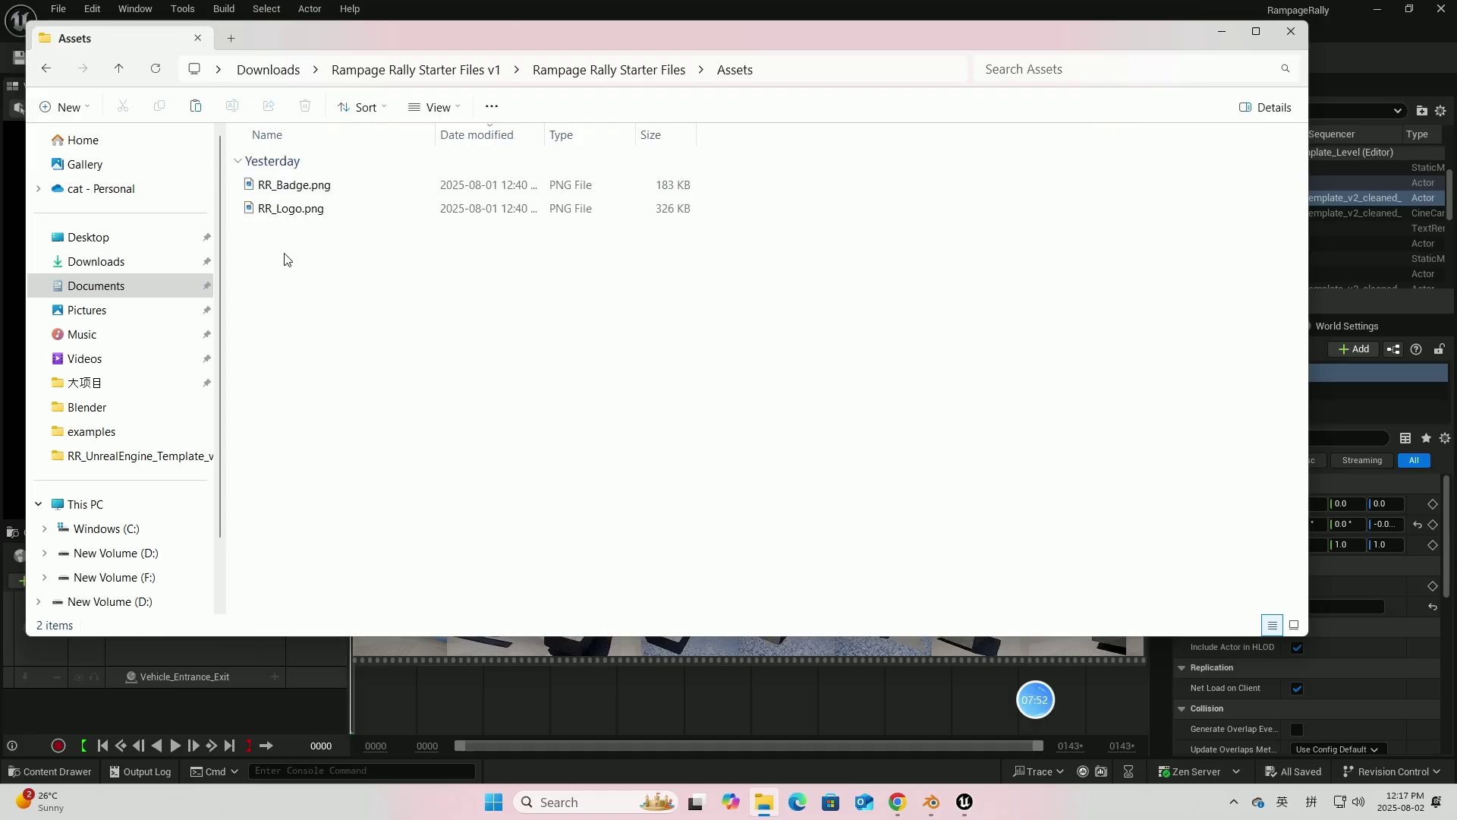
pyautogui.click(598, 70)
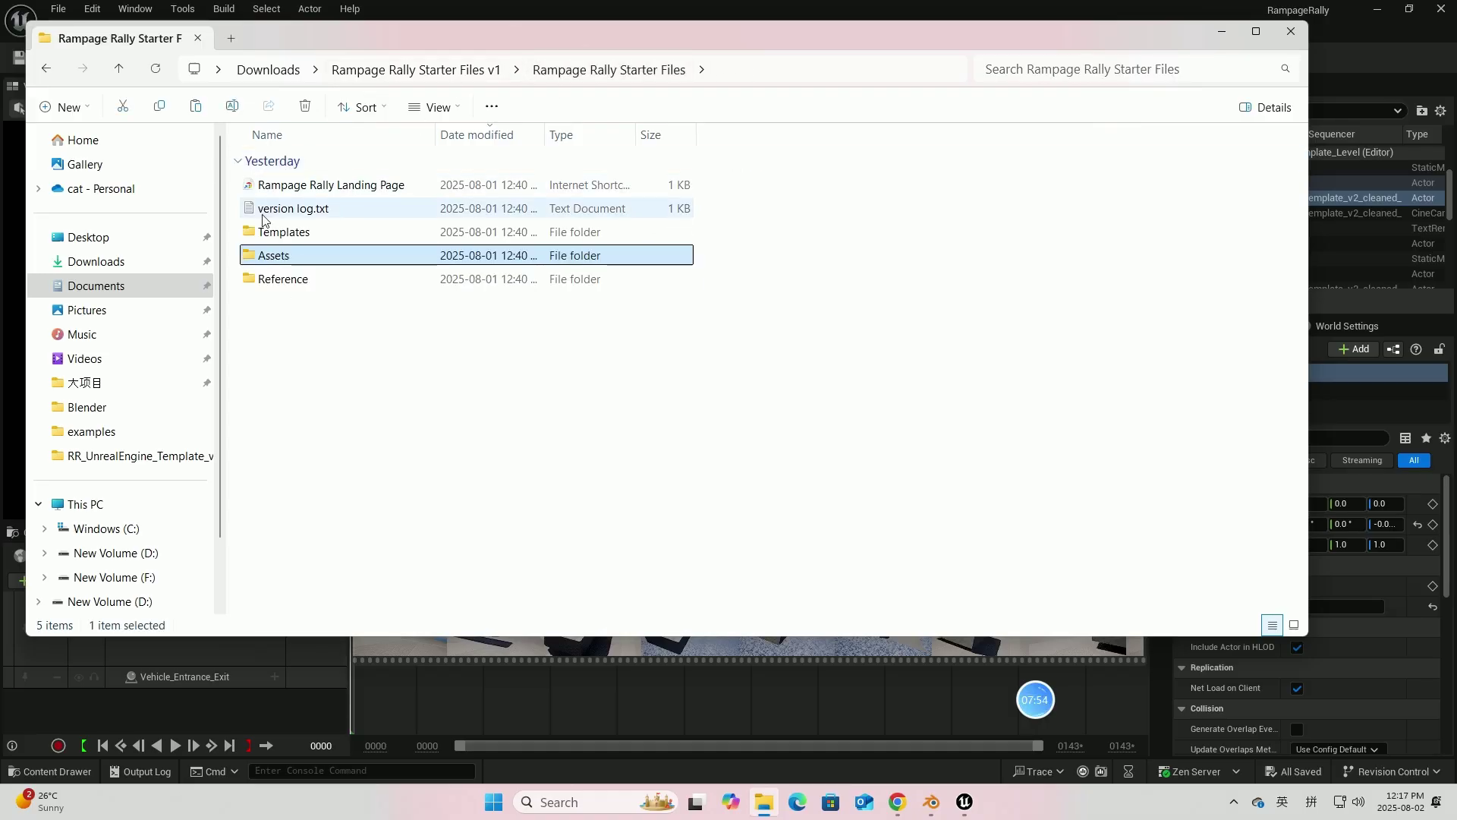
# Step: View version log.txt from the starter files, close it and open the Reference folder
pyautogui.doubleClick(287, 211)
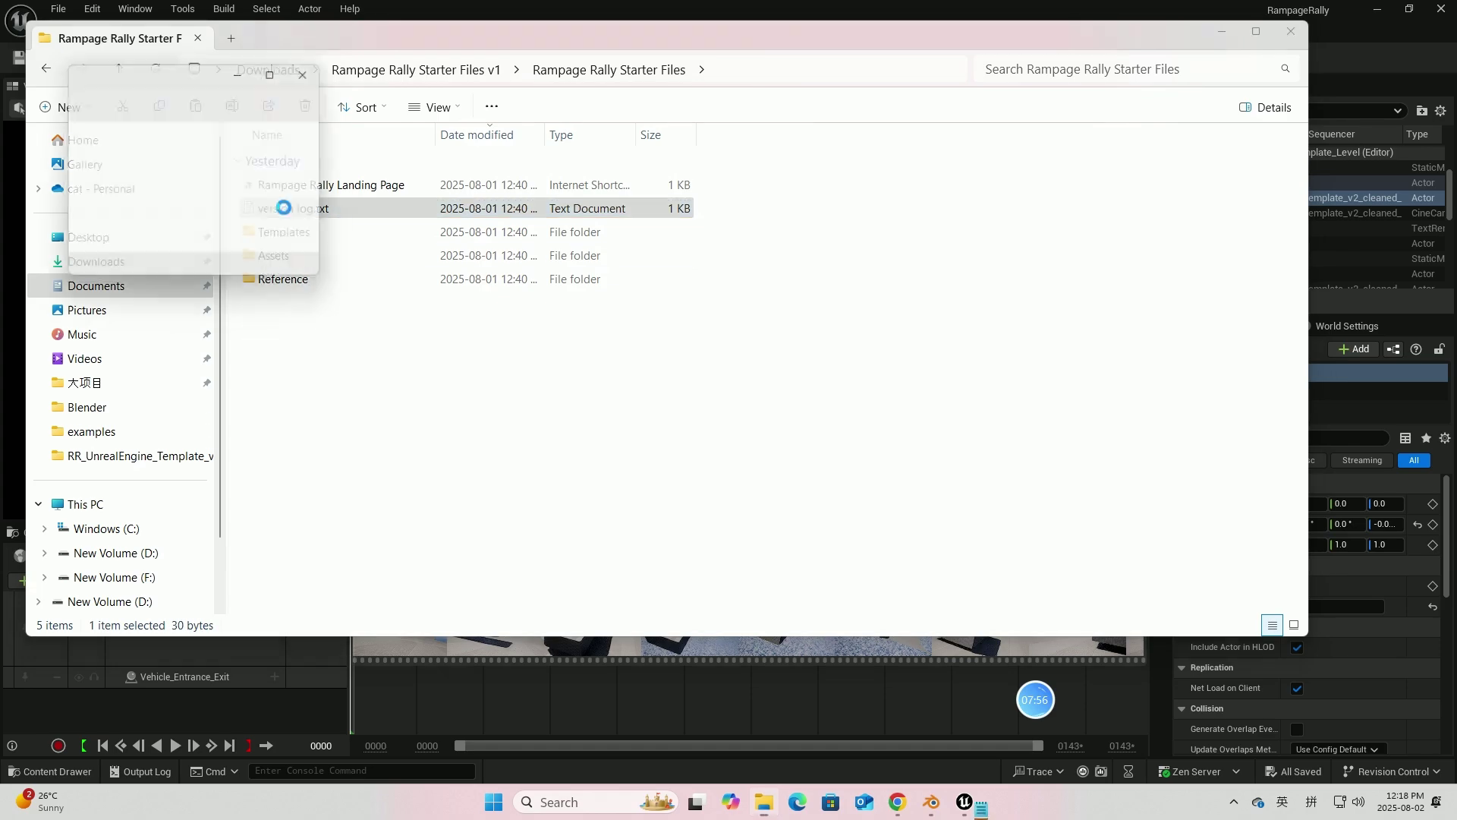
pyautogui.click(312, 70)
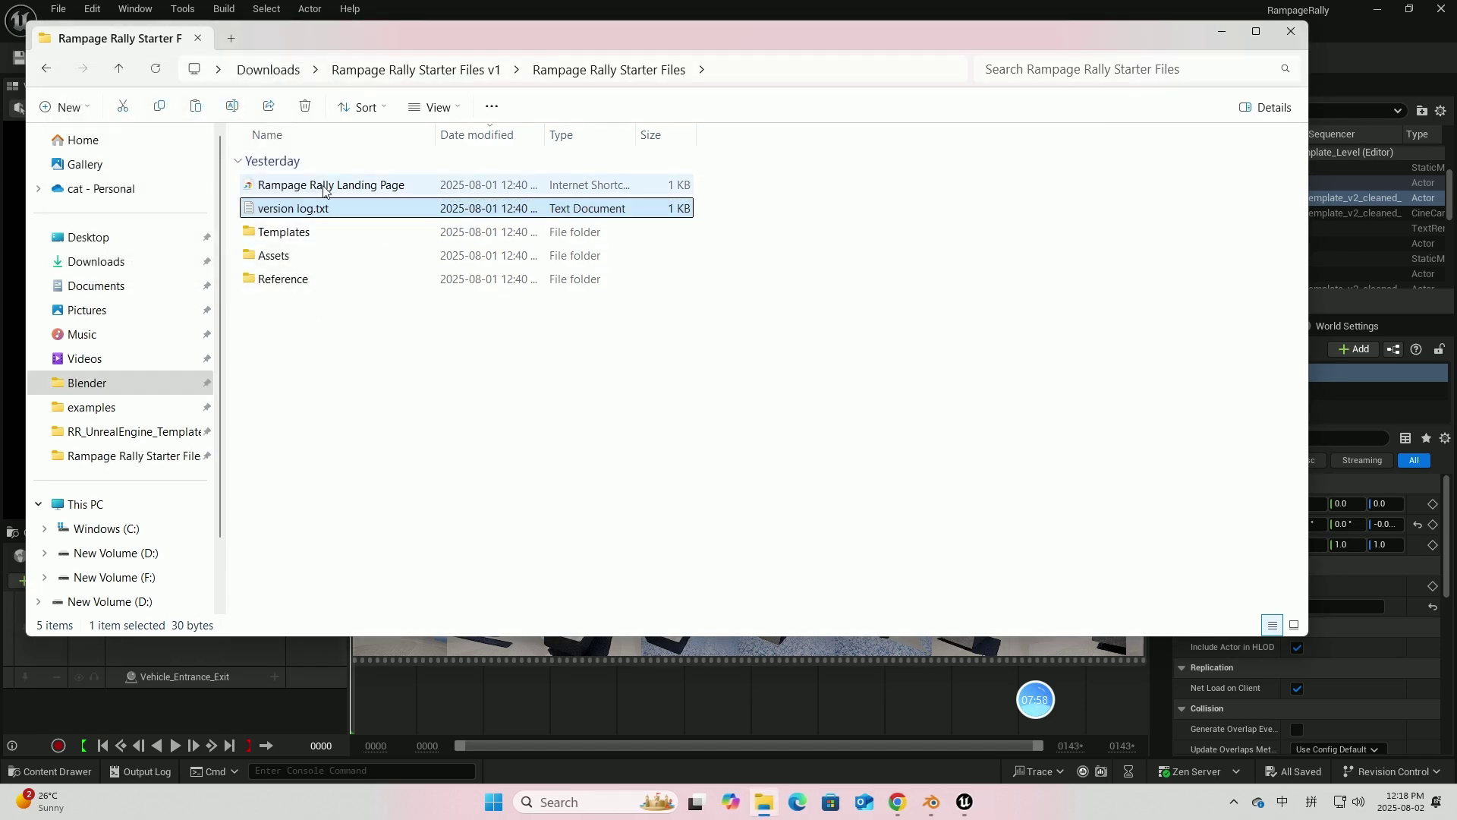
pyautogui.doubleClick(285, 280)
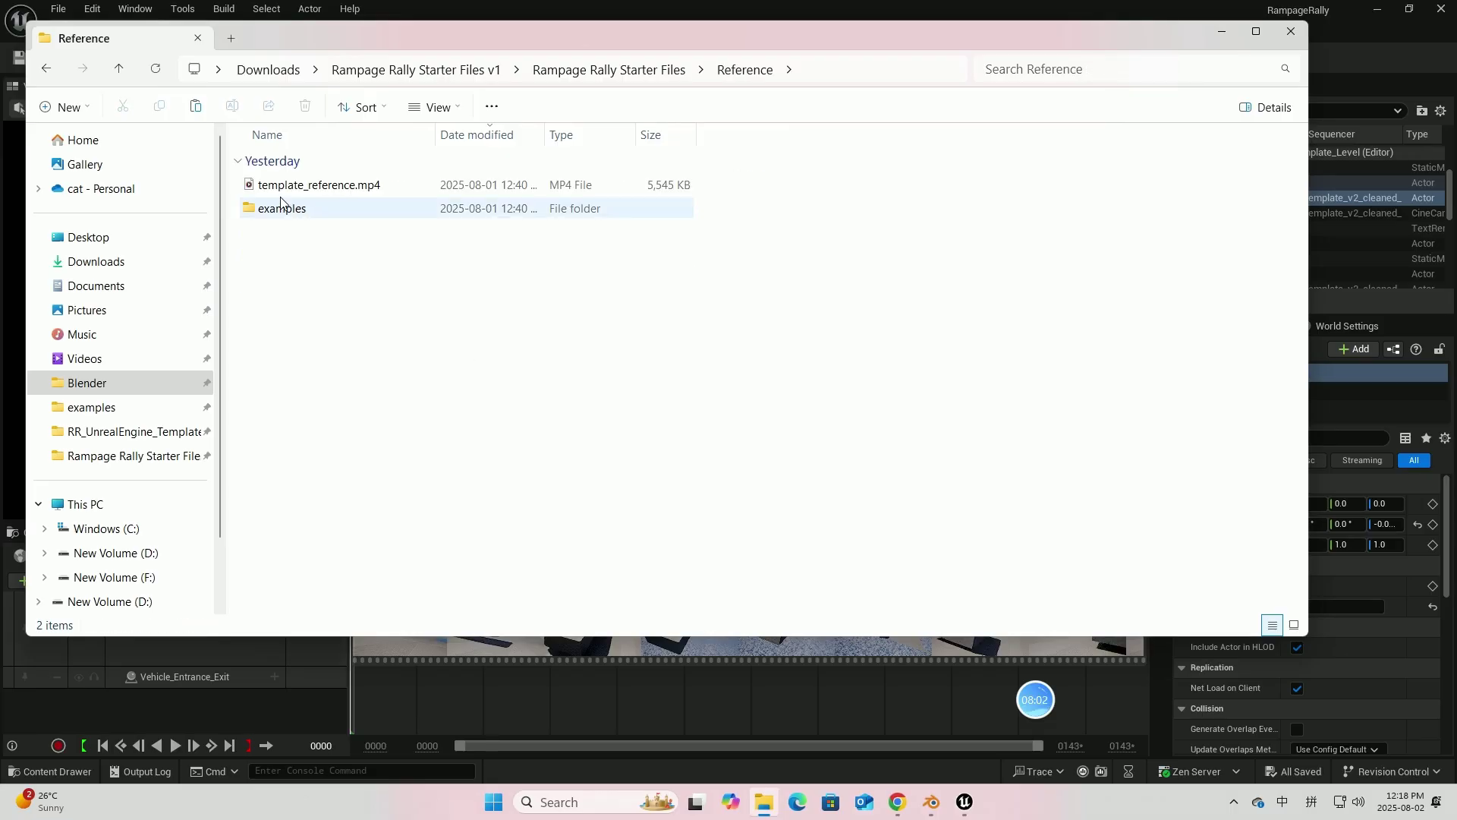